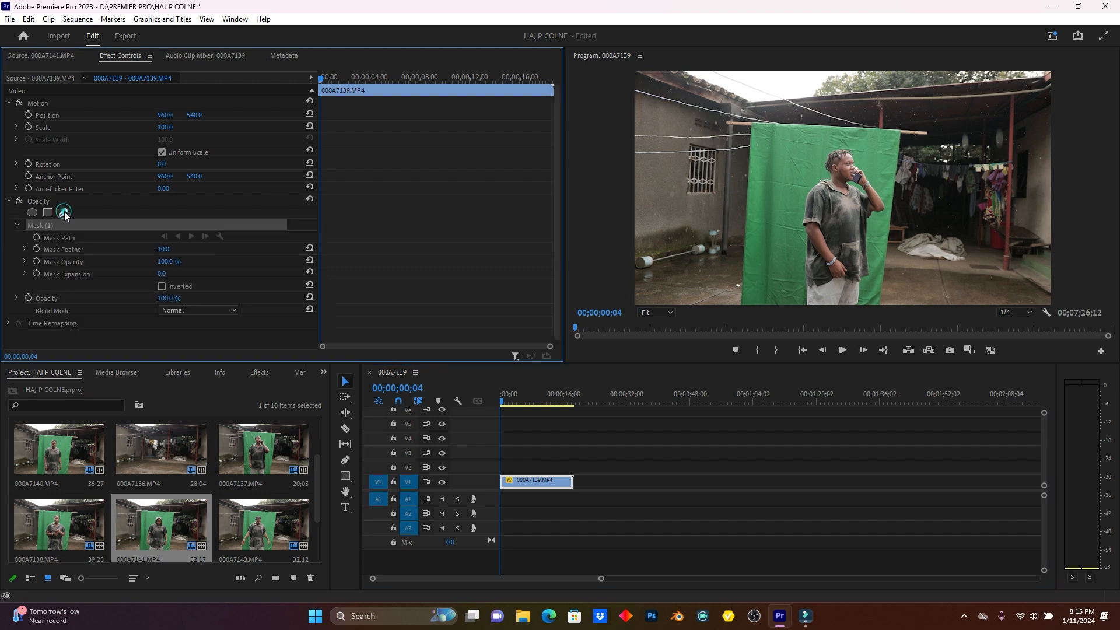
Draw a closed freehand opacity mask around the green cloth and the man on clip 000A7139.MP4.
left_click(743, 303)
left_click(754, 127)
left_click(790, 126)
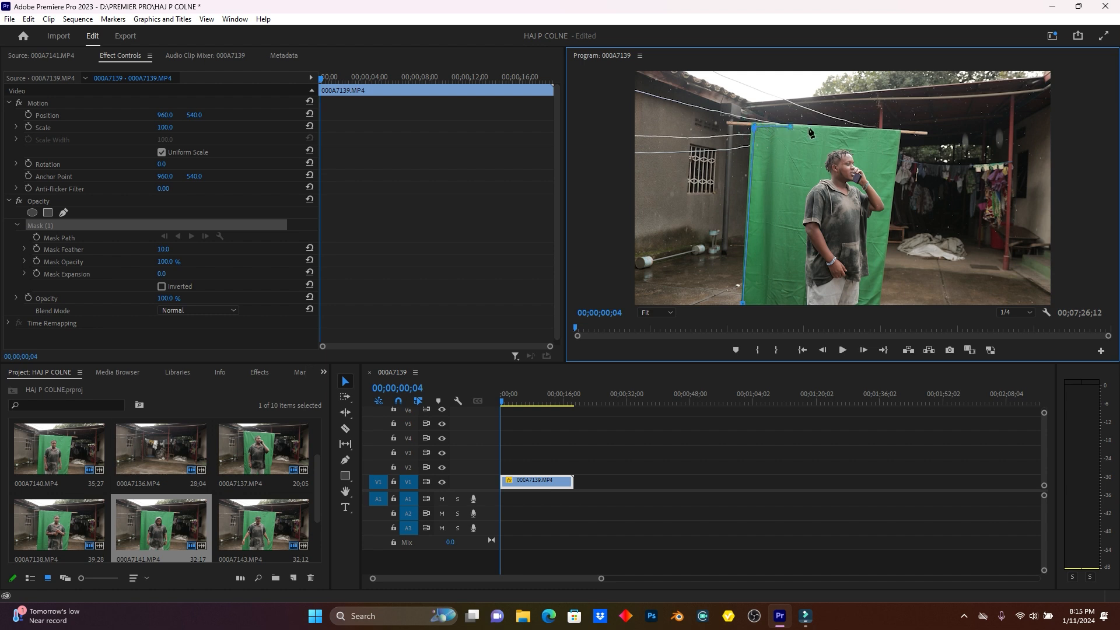
left_click(879, 131)
left_click(896, 133)
left_click(889, 220)
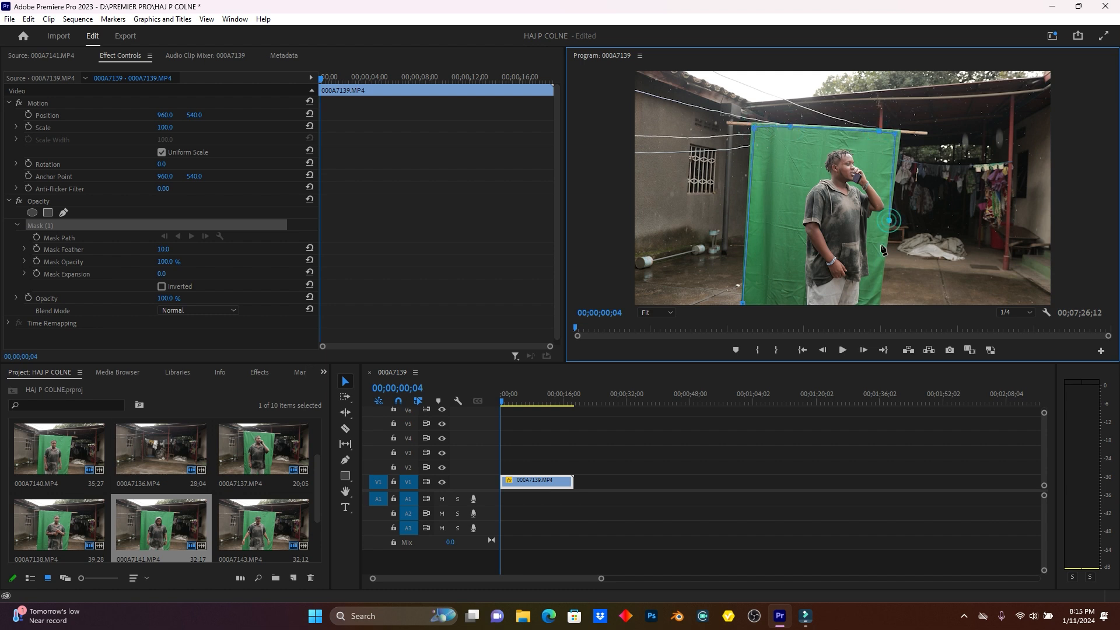
left_click(877, 305)
left_click(877, 303)
left_click(743, 303)
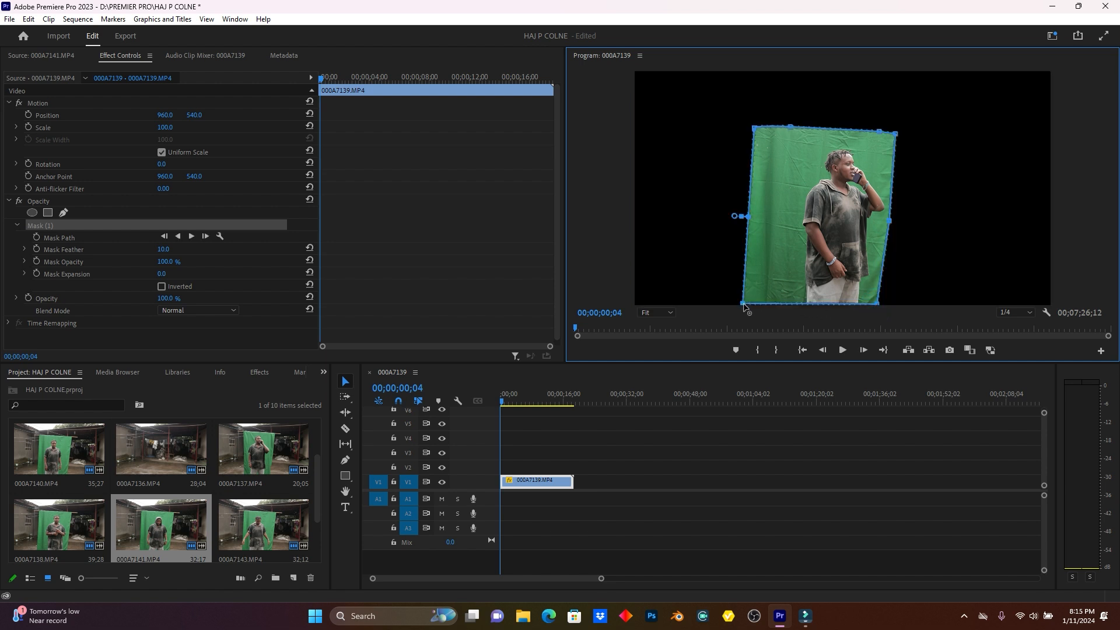
left_click(876, 305)
Find the Ultra Key video effect and apply it to clip 000A7139.MP4 on V1.
left_click(259, 372)
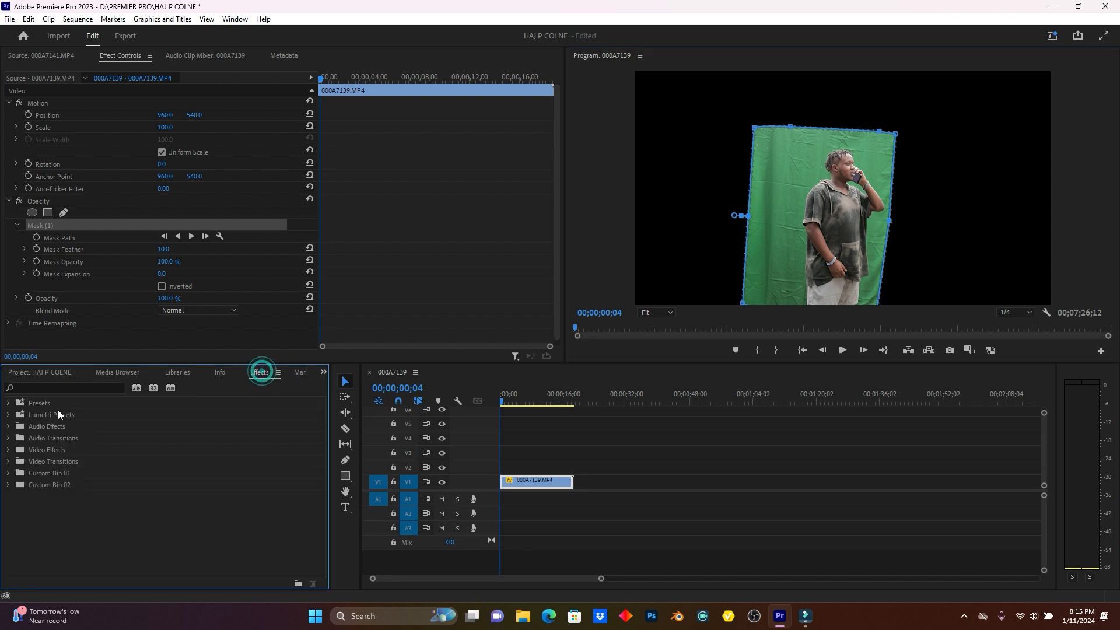
left_click(63, 387)
type("ULTR")
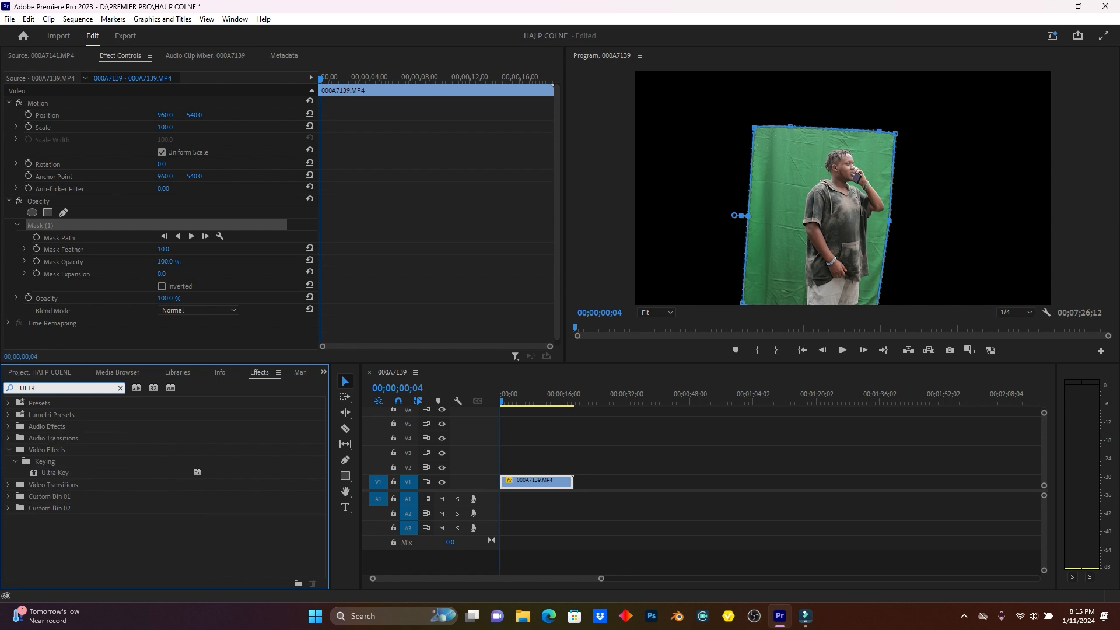
left_click(49, 472)
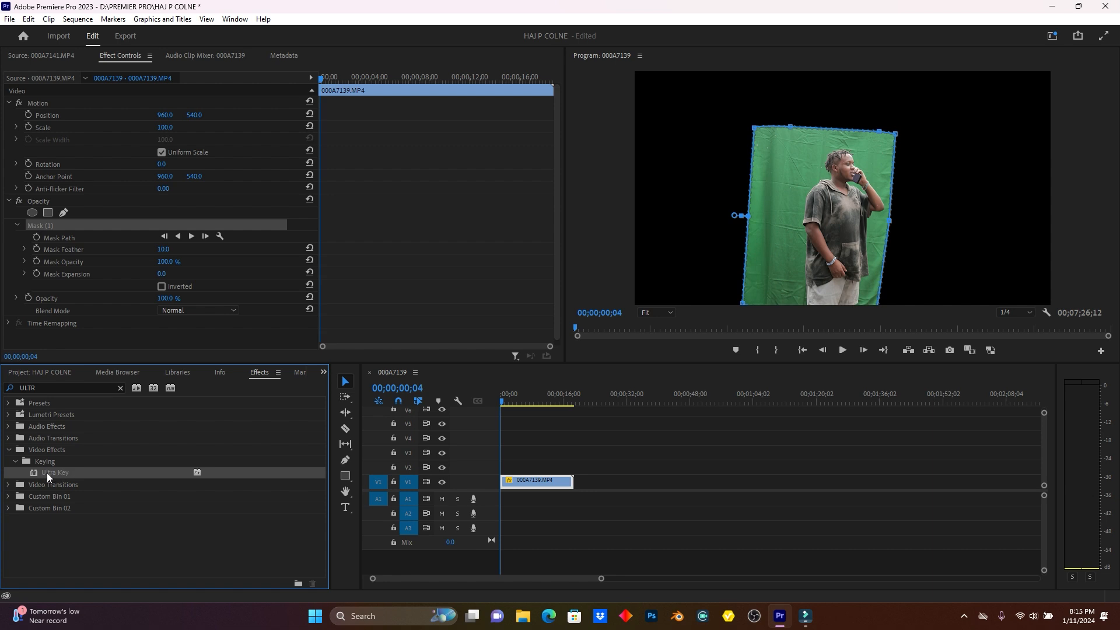
left_click_drag(47, 473, 542, 481)
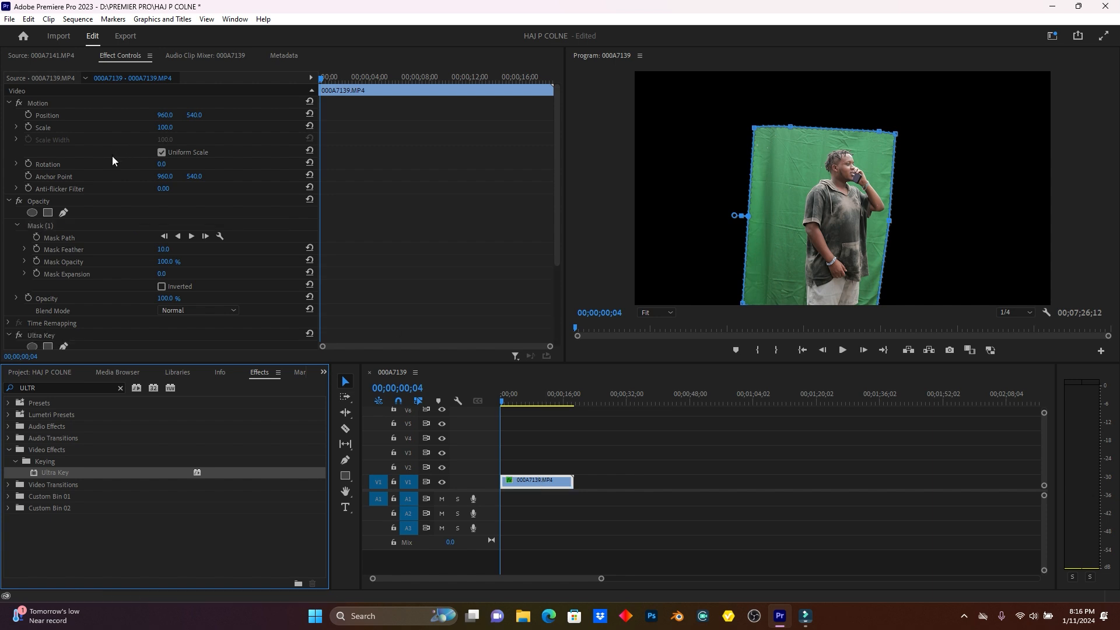
Sample the green cloth beside the man as the Ultra Key key color.
scroll(112, 155, "down", 5)
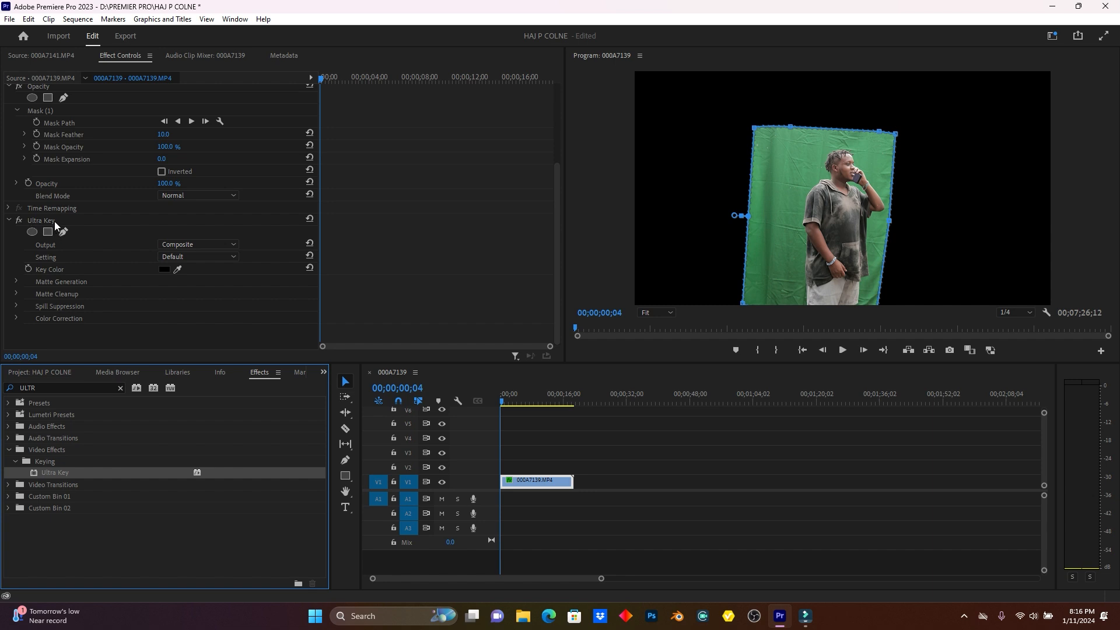
left_click(177, 269)
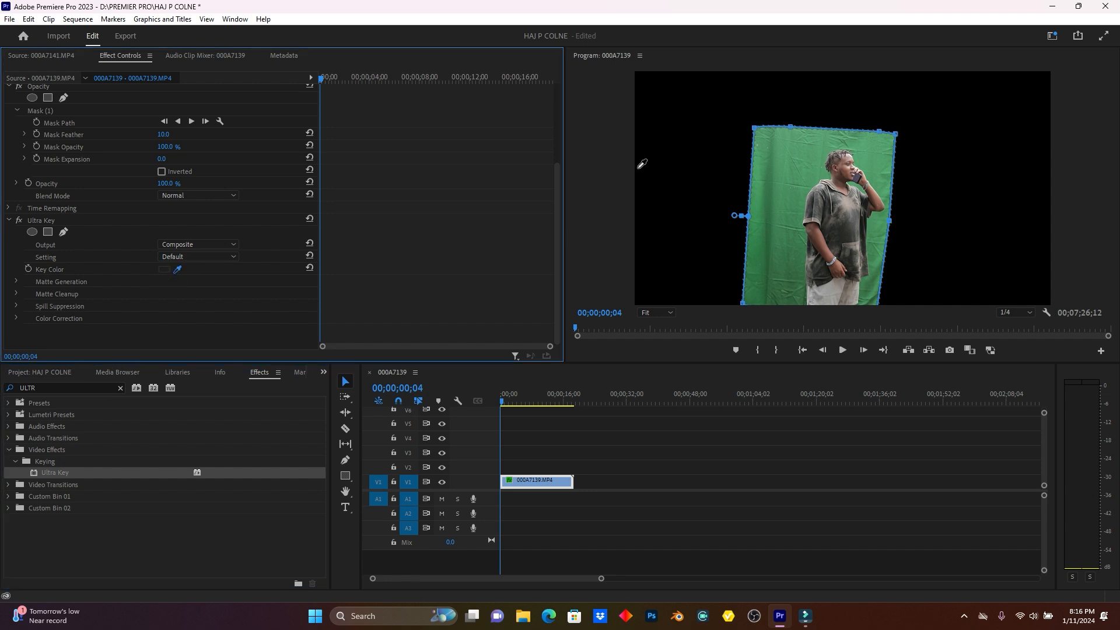
left_click(786, 173)
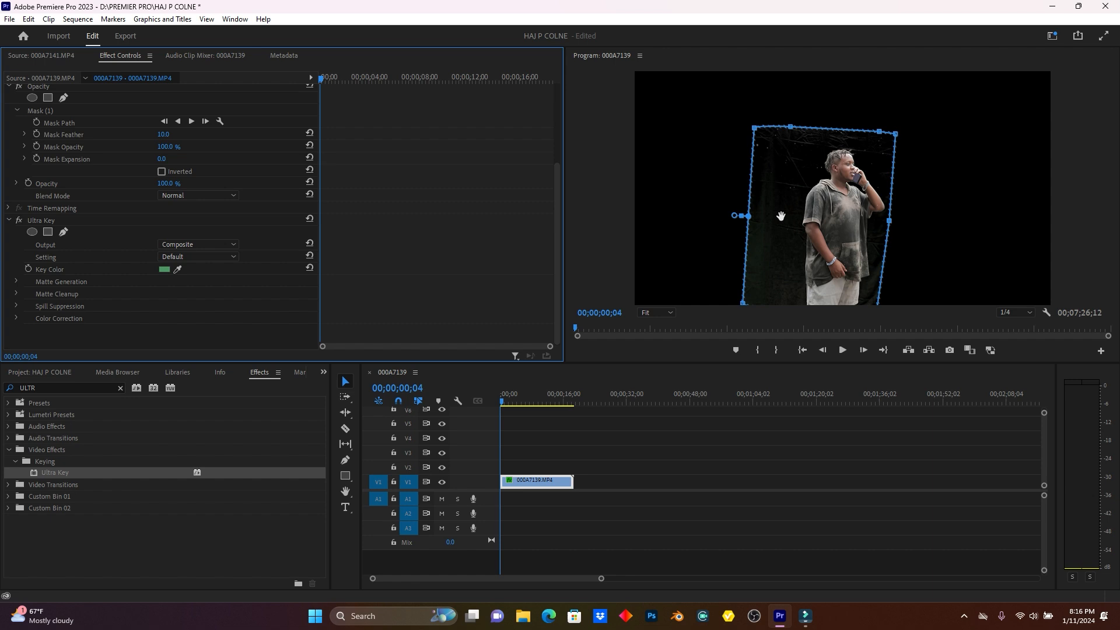
Show the Ultra Key output as Alpha Channel and set the matte's Transparency to 40, Highlight to 0 and Shadow to 0.
left_click(190, 245)
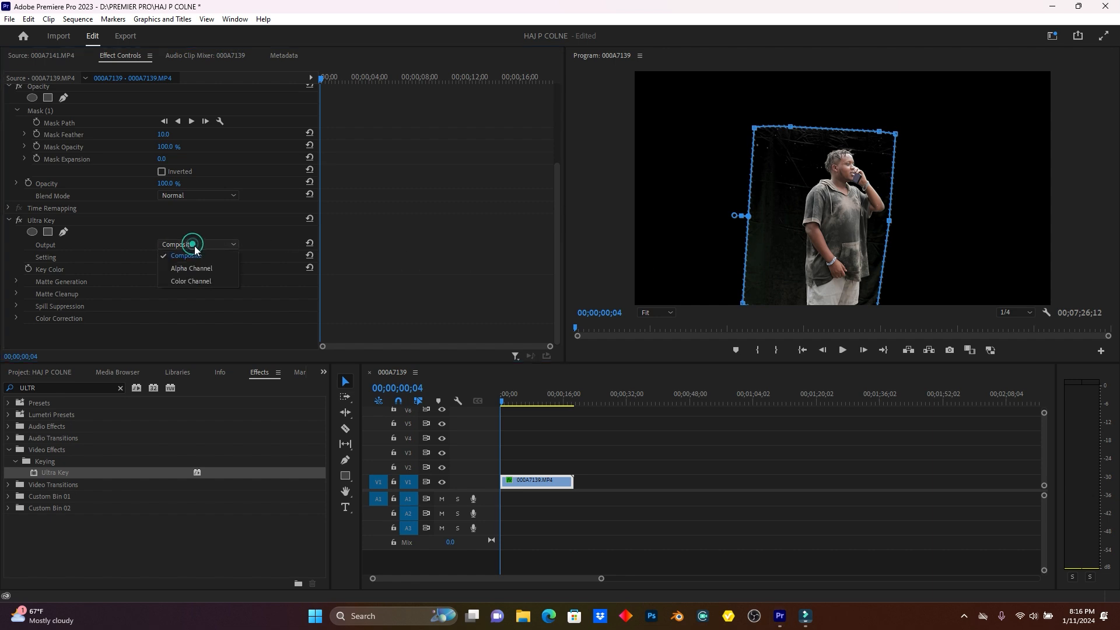
left_click(213, 269)
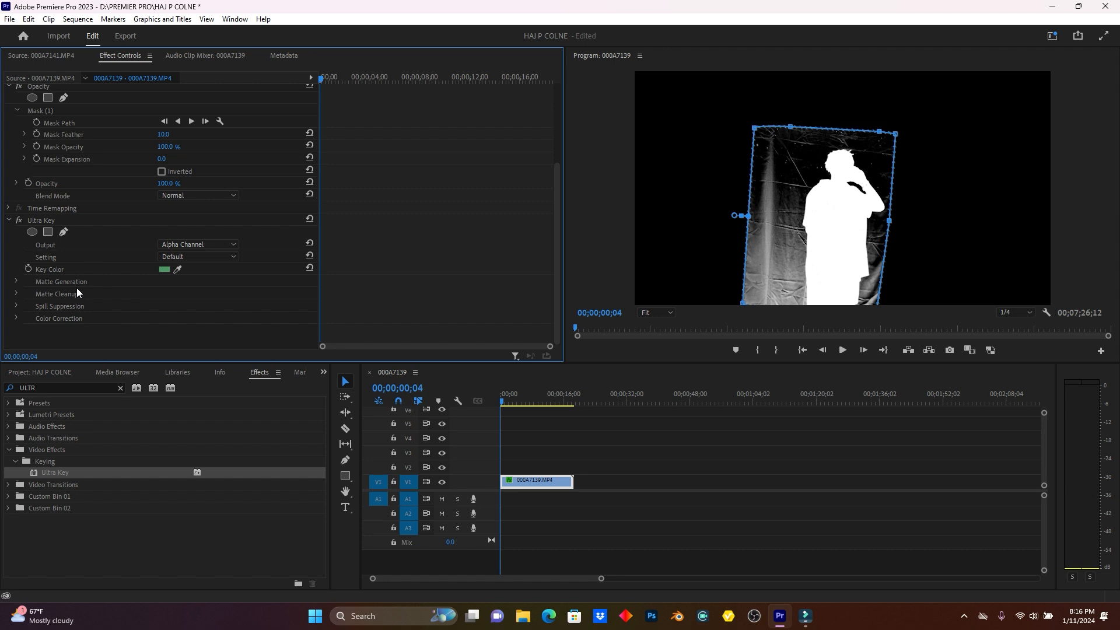
left_click(16, 281)
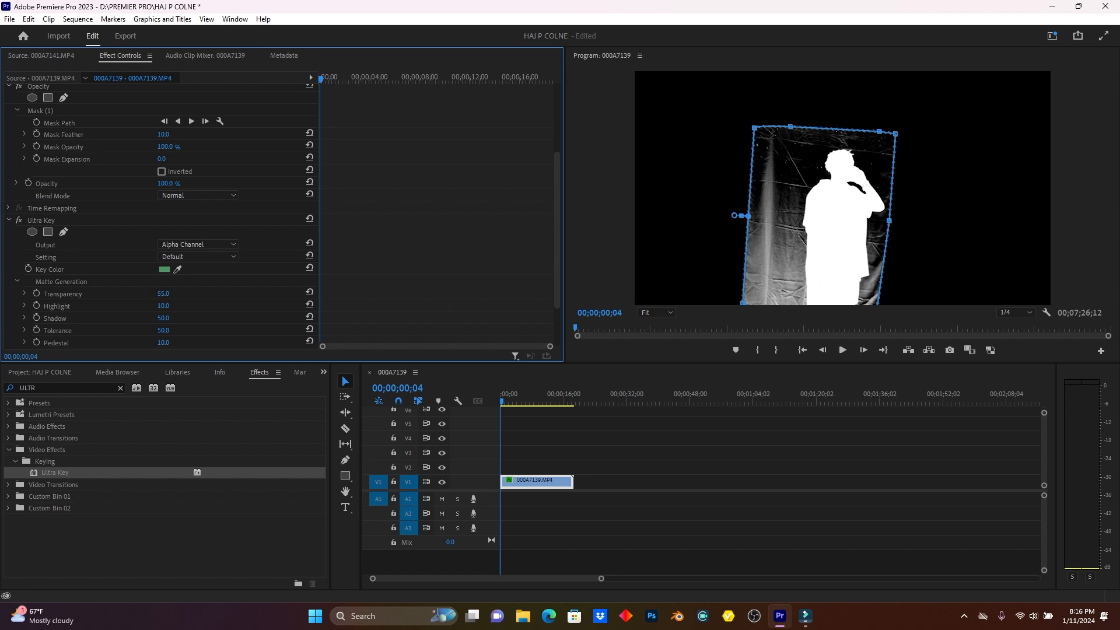
left_click_drag(160, 293, 157, 310)
left_click_drag(163, 318, 140, 318)
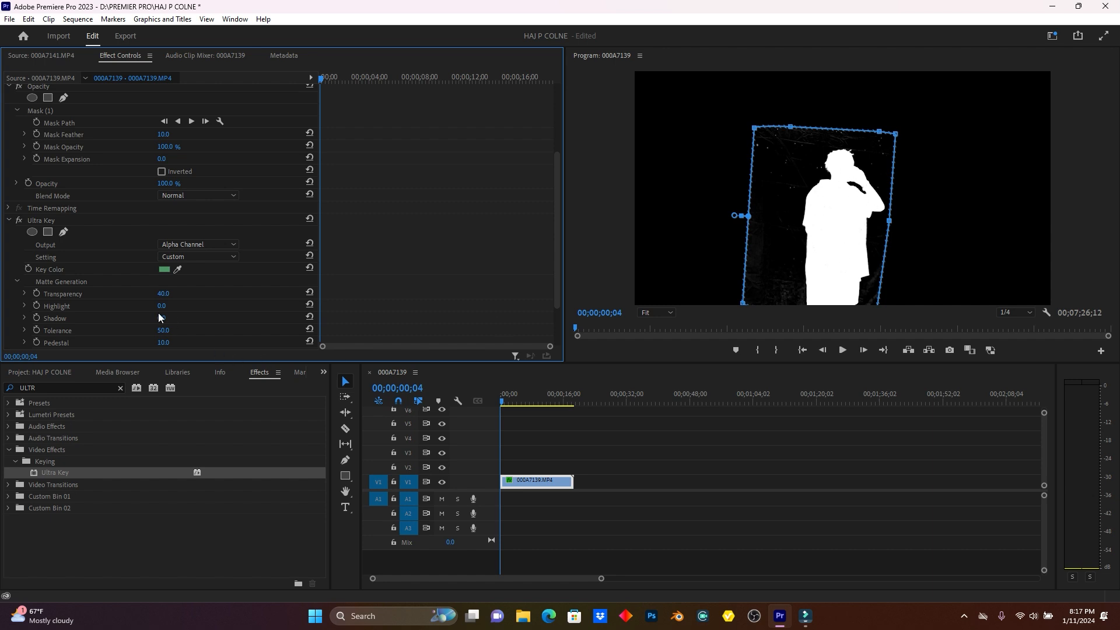
Set the matte's Tolerance to 100 and Pedestal to 99, and return the Ultra Key output to Composite.
scroll(158, 315, "down", 1)
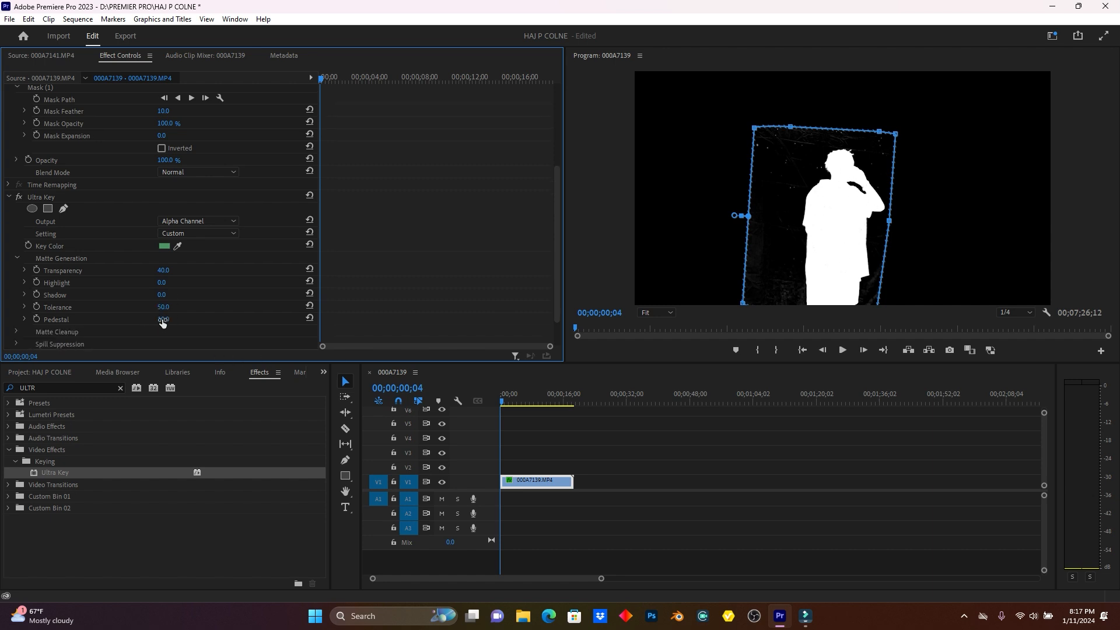
left_click_drag(163, 307, 192, 306)
mouse_move(163, 319)
left_mouse_down()
mouse_move(193, 319)
mouse_move(155, 320)
left_mouse_up()
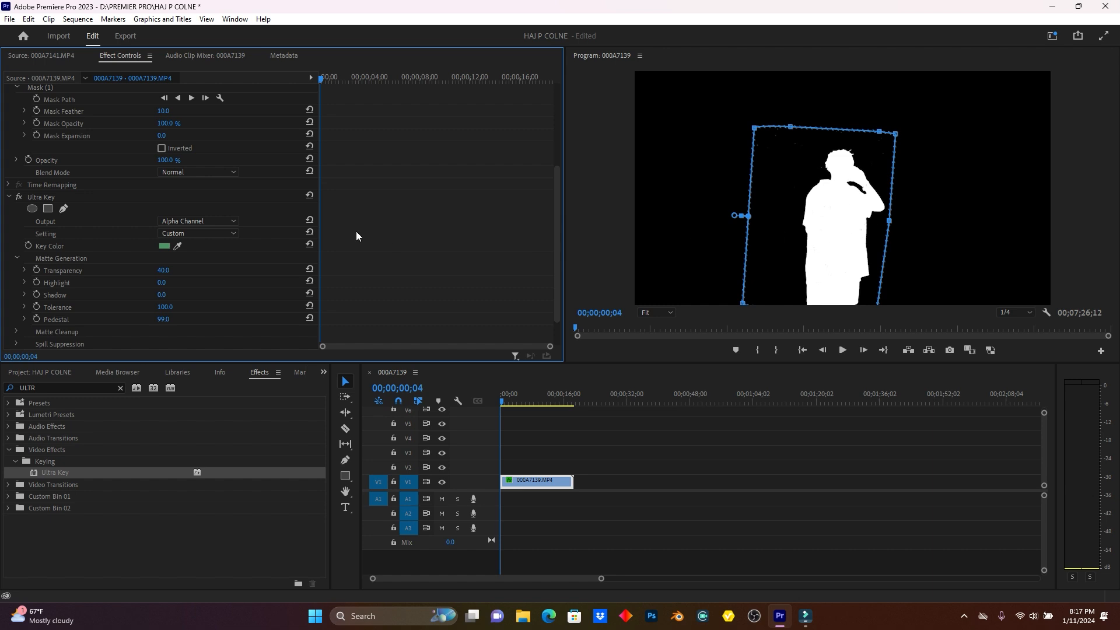
left_click(193, 222)
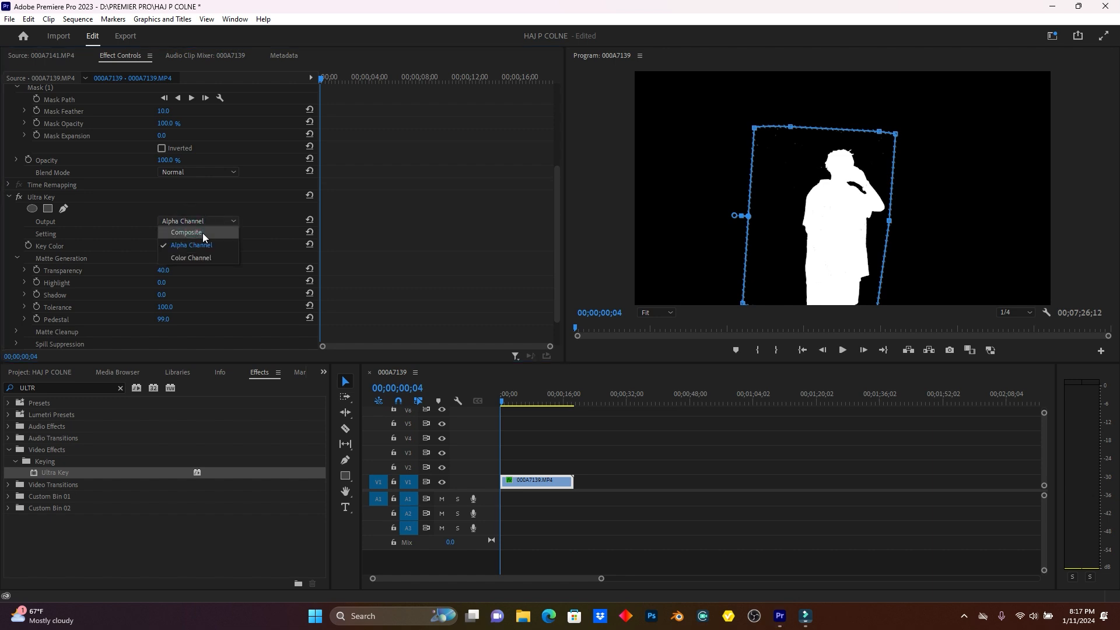
left_click(203, 234)
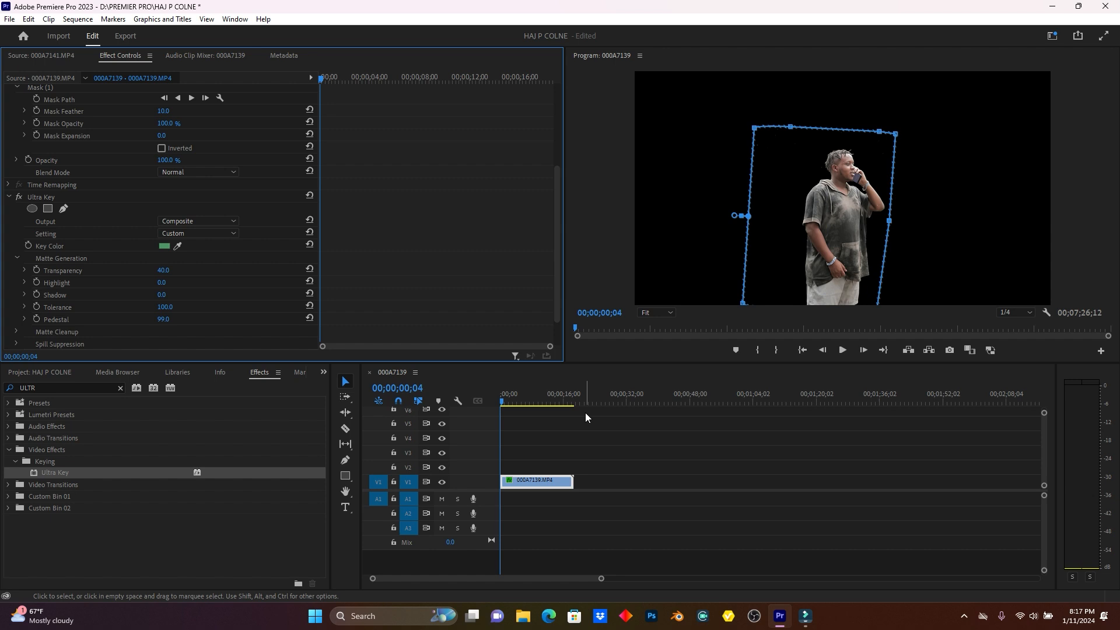
Review the other keyed clips along the sequence and the empty courtyard background clip at its end.
left_click(40, 372)
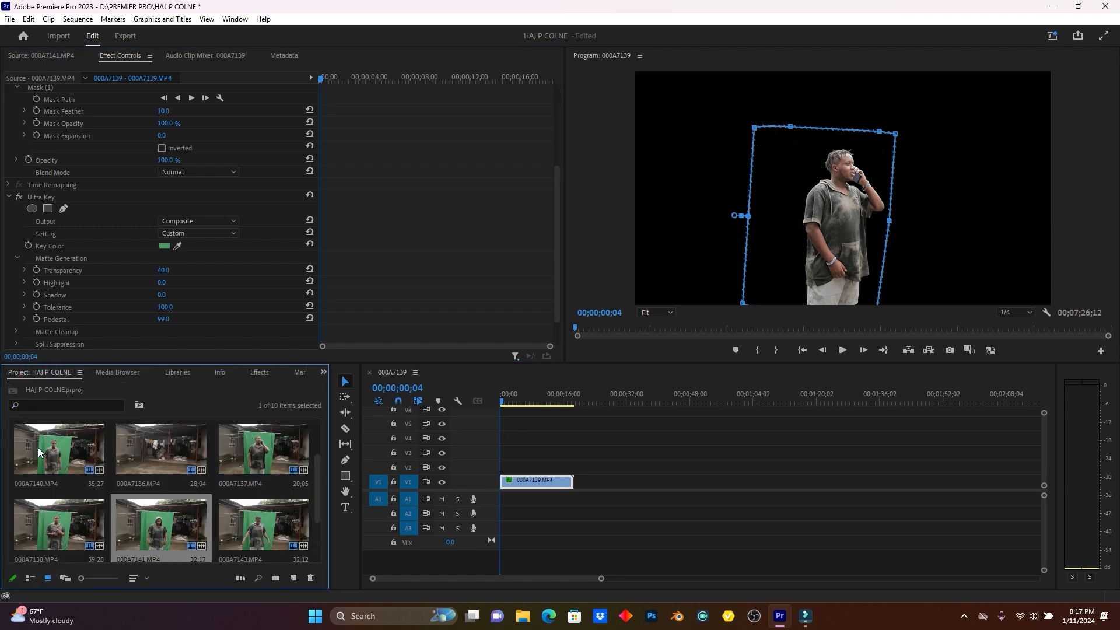
scroll(208, 514, "down", 1)
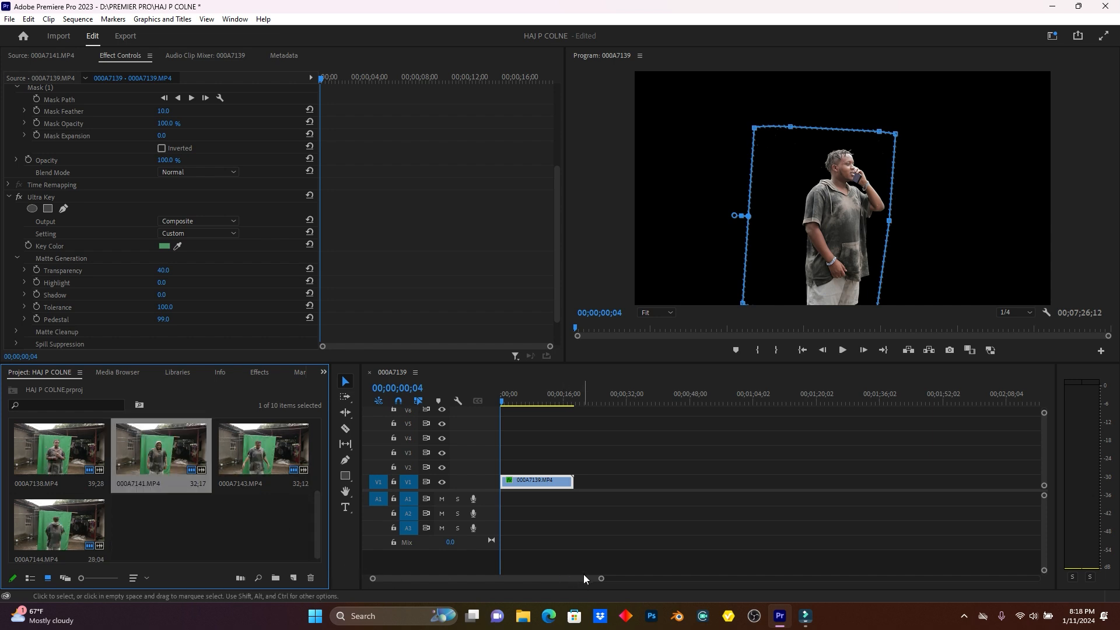
left_click_drag(601, 578, 749, 535)
left_click(728, 402)
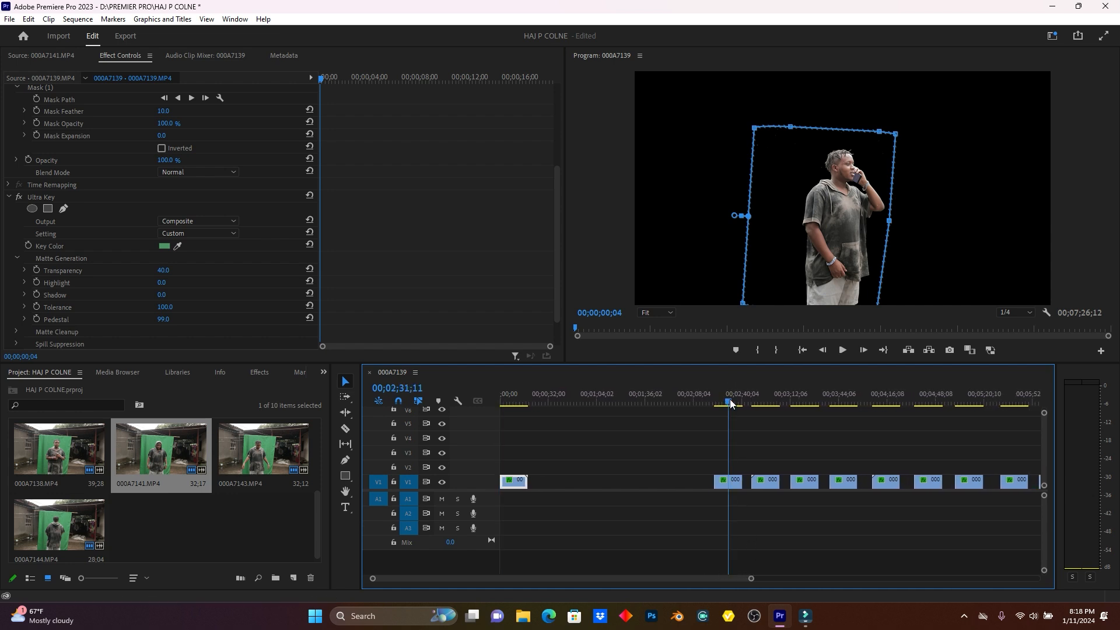
left_click(763, 401)
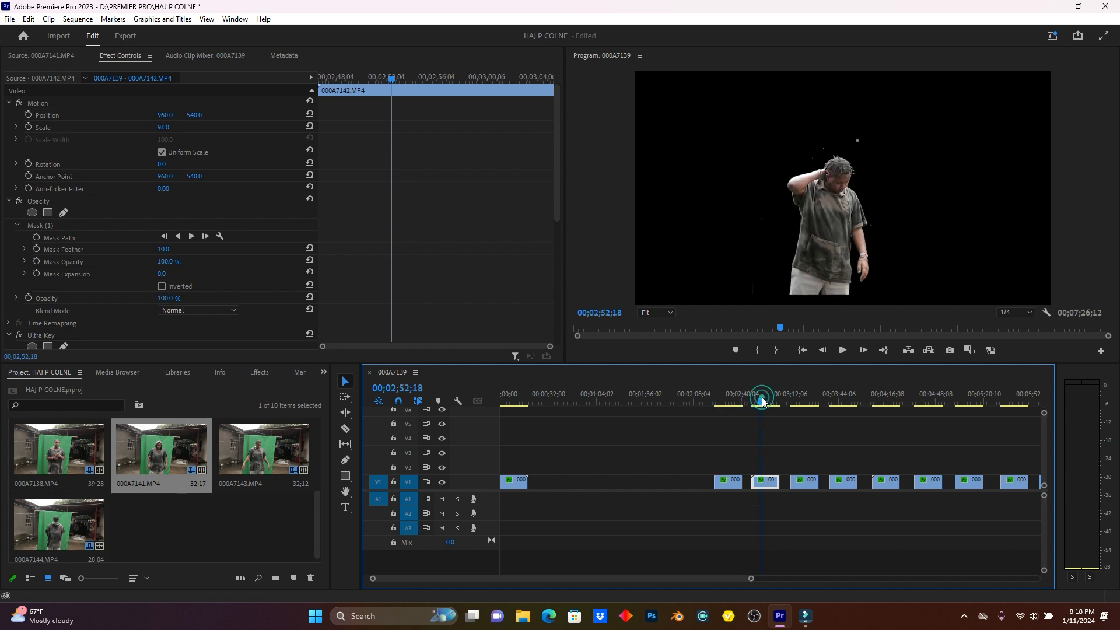
left_click(797, 401)
left_click(840, 401)
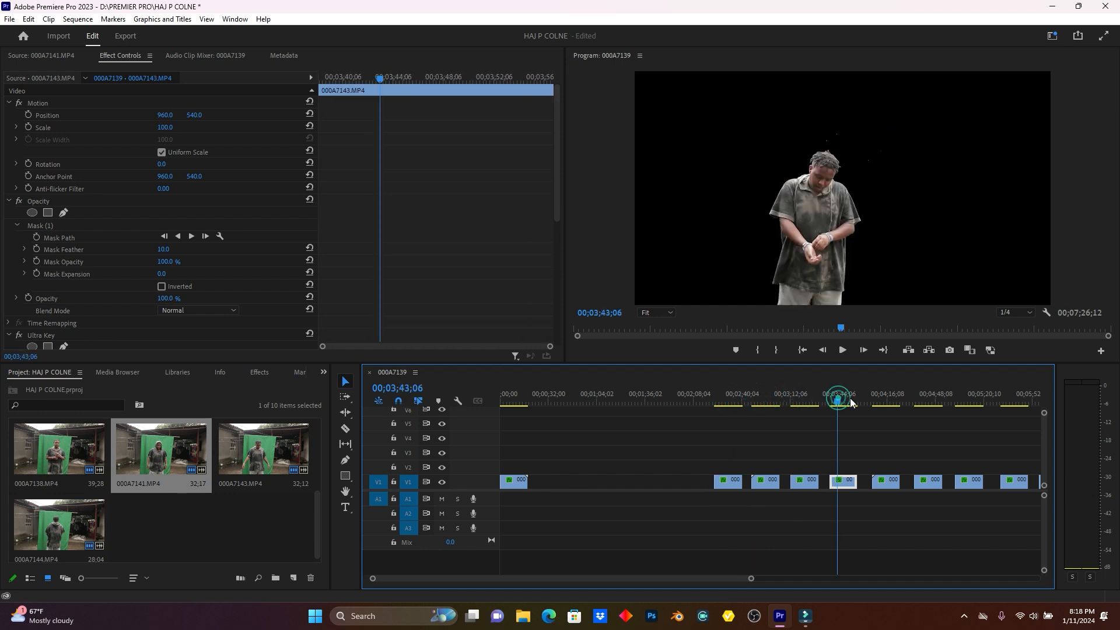
left_click(887, 400)
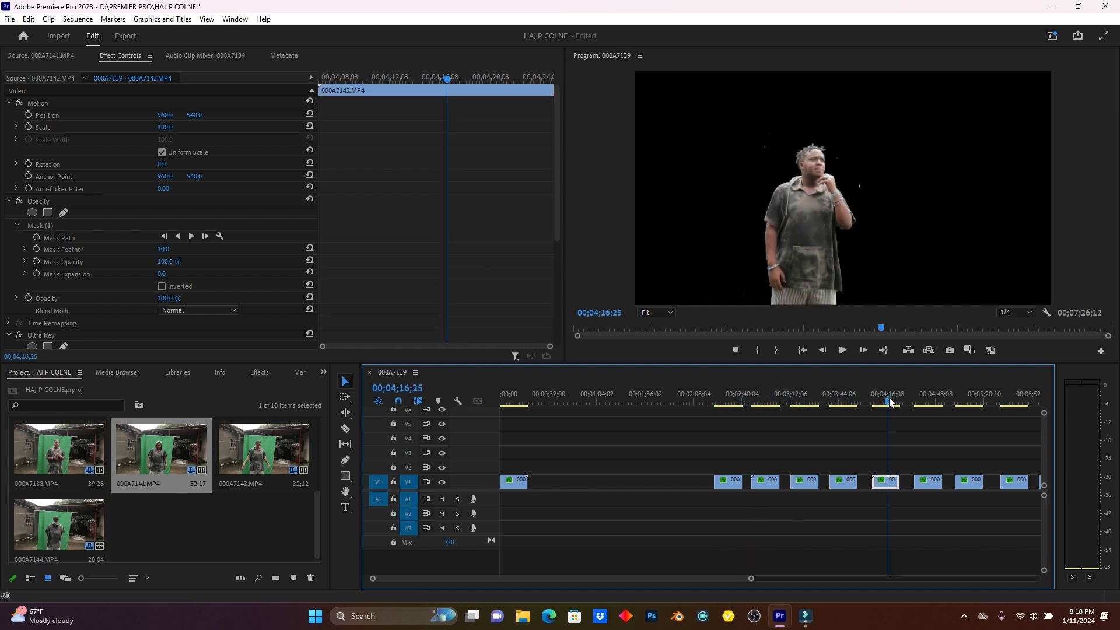
left_click(932, 400)
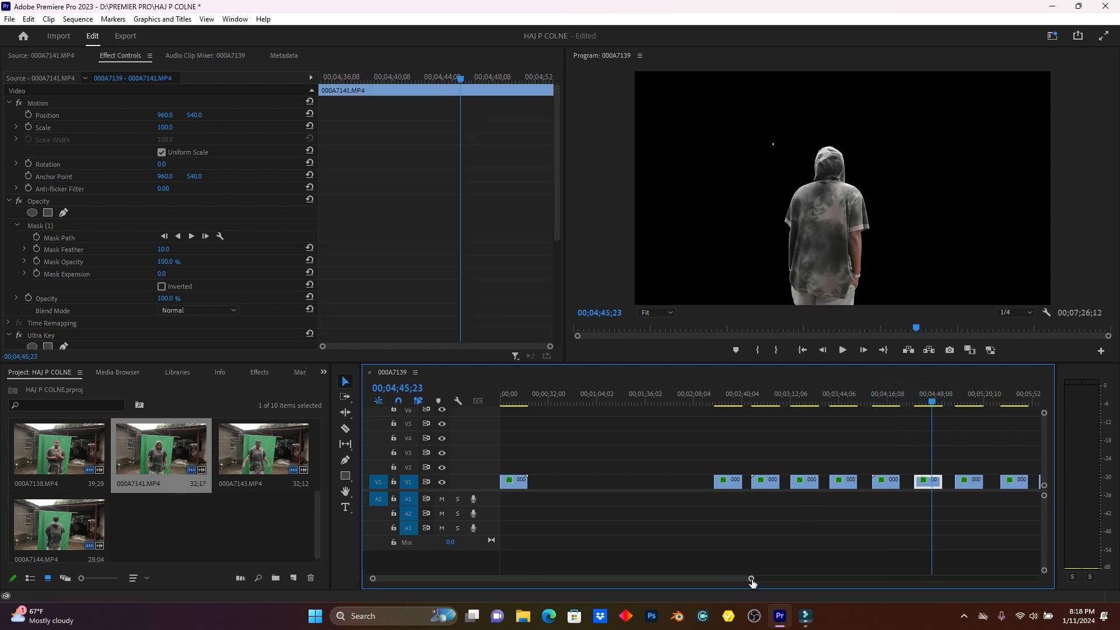
left_click(932, 393)
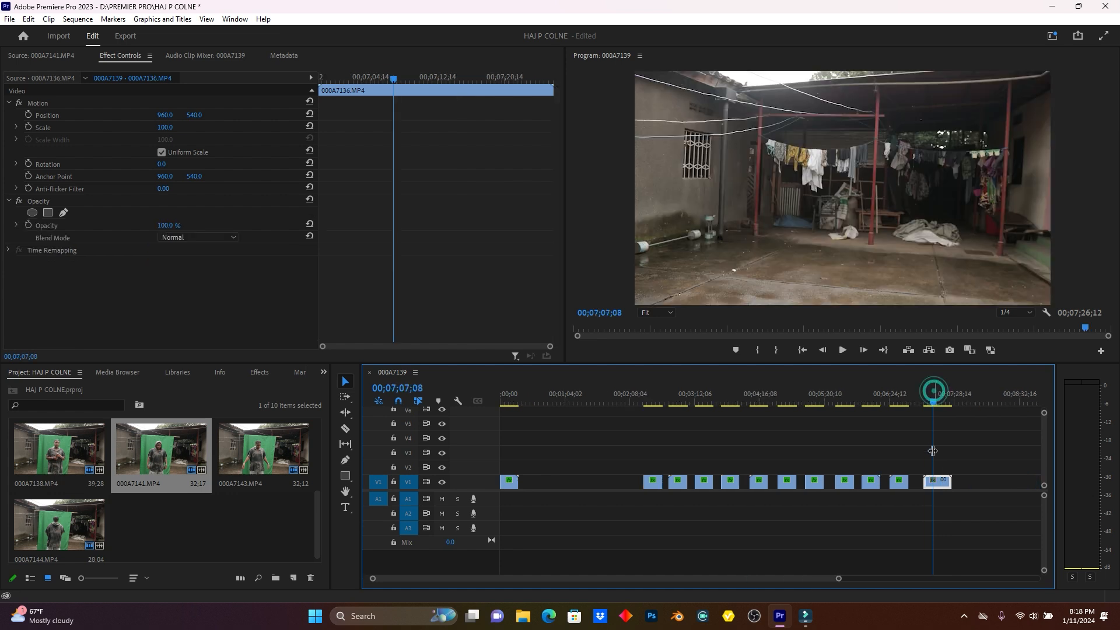
mouse_move(930, 395)
left_mouse_down()
mouse_move(945, 390)
mouse_move(926, 403)
mouse_move(942, 402)
left_mouse_up()
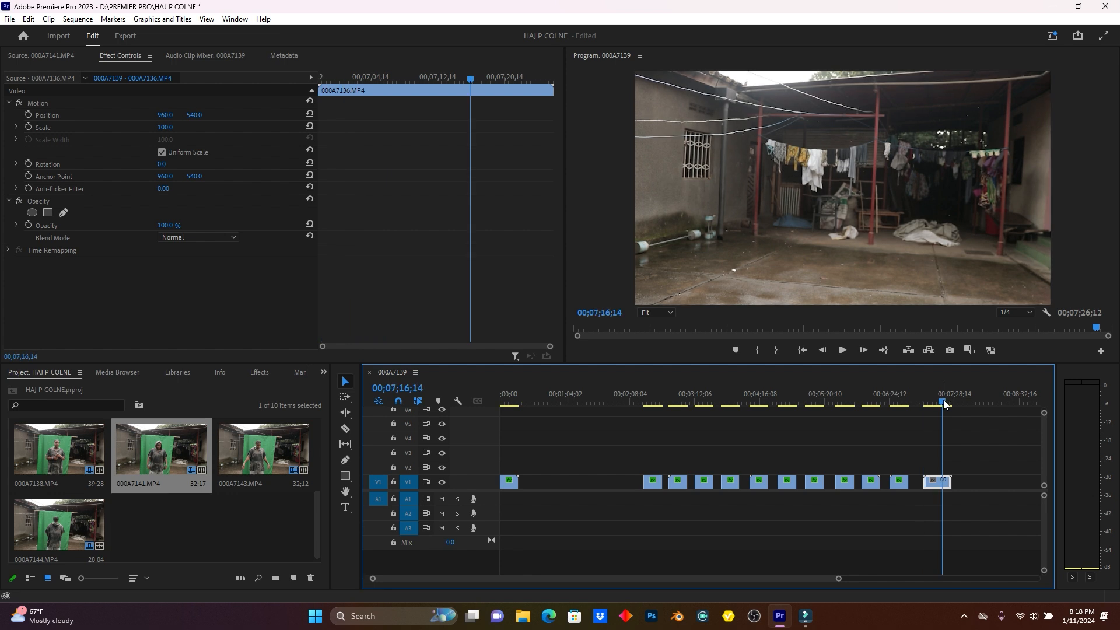
Move keyed clip 000A7139.MP4 to V3 just before the other keyed clips, and place background clip 000A7136.MP4 at the start of V1.
left_click_drag(941, 485, 636, 455)
left_click_drag(577, 481, 516, 482)
left_click_drag(529, 404, 461, 400)
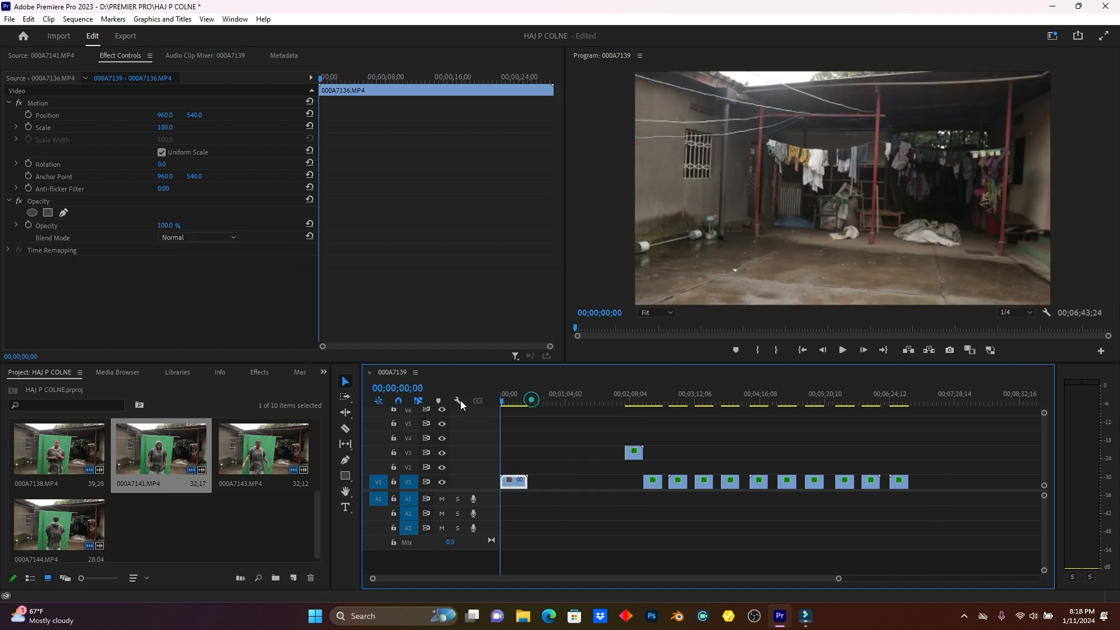
Place keyed clip 000A7139.MP4 on V2 at the sequence start, directly above the background clip, and preview the composite.
left_click_drag(838, 579, 747, 572)
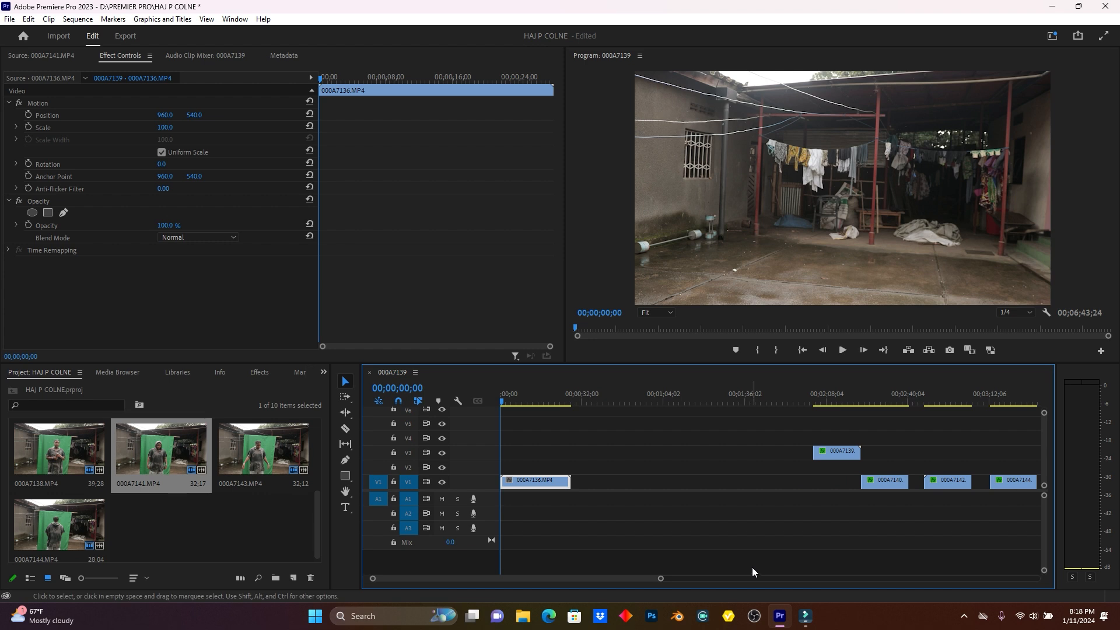
left_click_drag(662, 578, 744, 578)
left_click(713, 395)
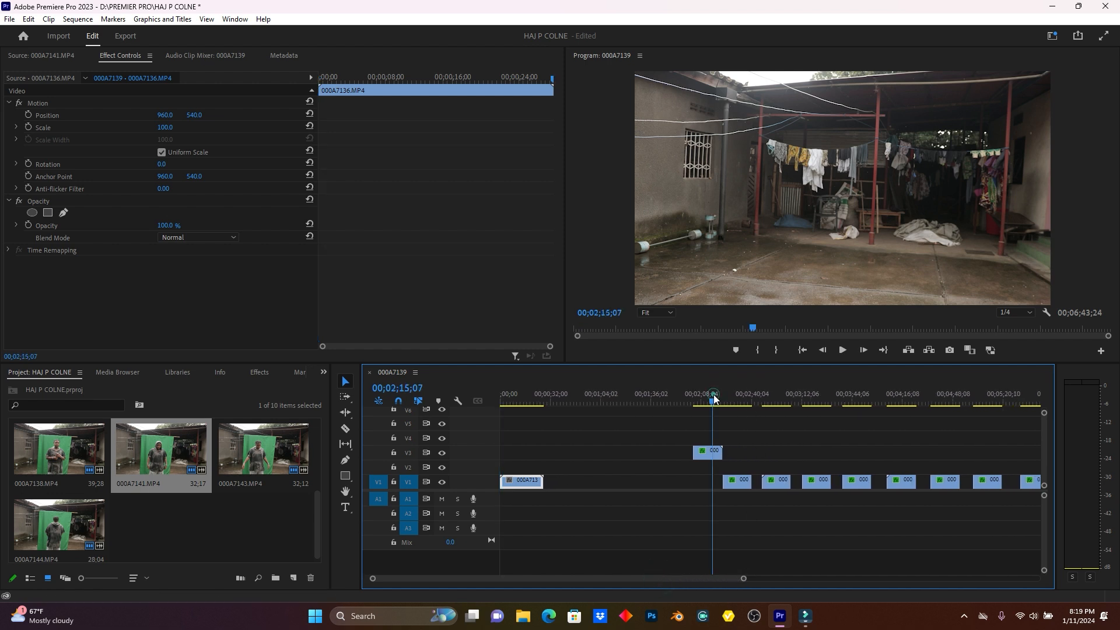
left_click(727, 395)
left_click(771, 397)
left_click(817, 397)
left_click(709, 395)
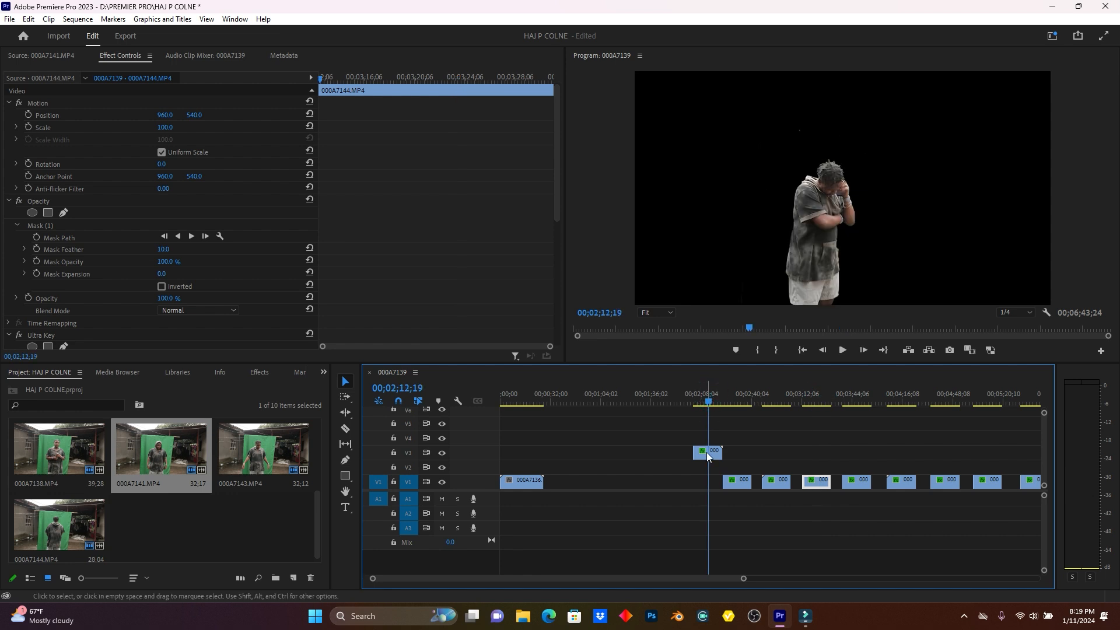
left_click_drag(706, 451, 515, 466)
left_click(523, 397)
left_click_drag(512, 398, 524, 401)
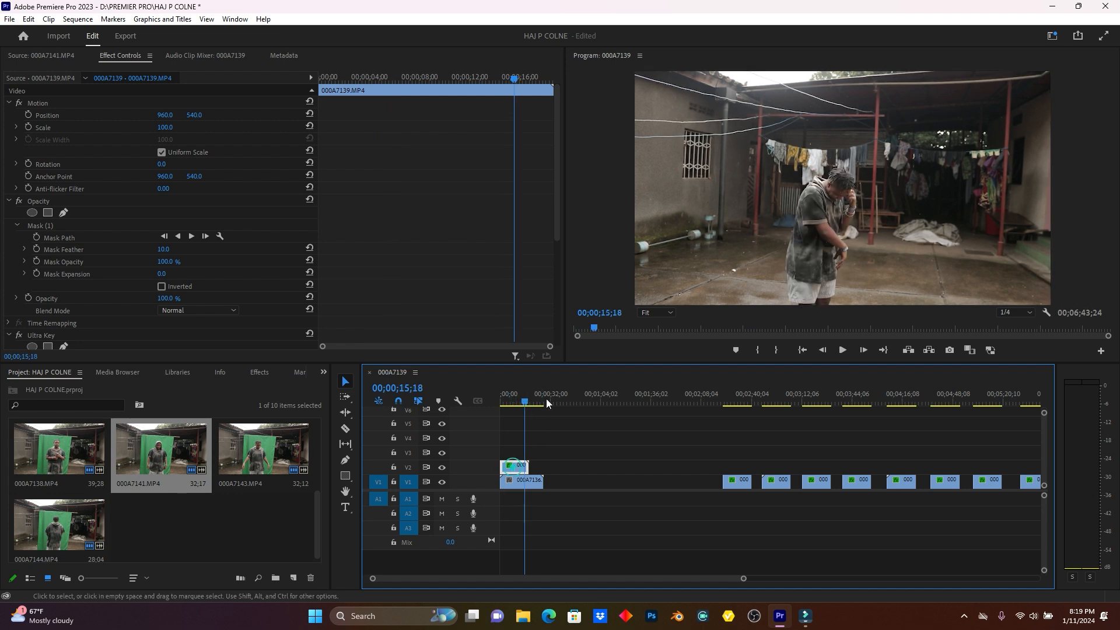
Shift the keyed man sideways over the background by setting clip 000A7139.MP4's horizontal position to 1118.
left_click(519, 402)
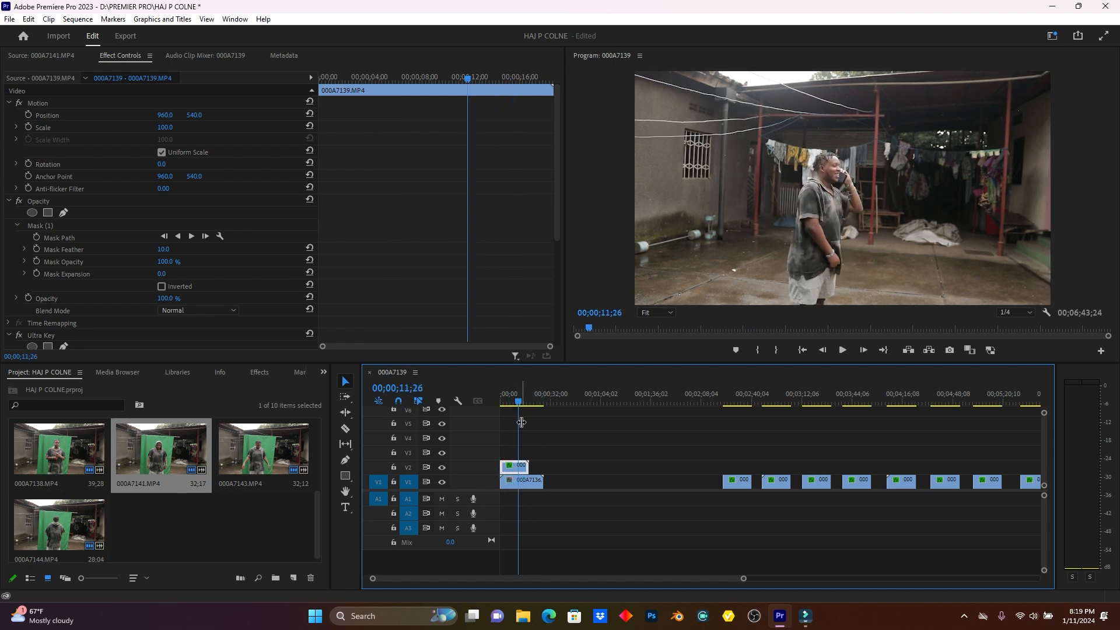
left_click(510, 467)
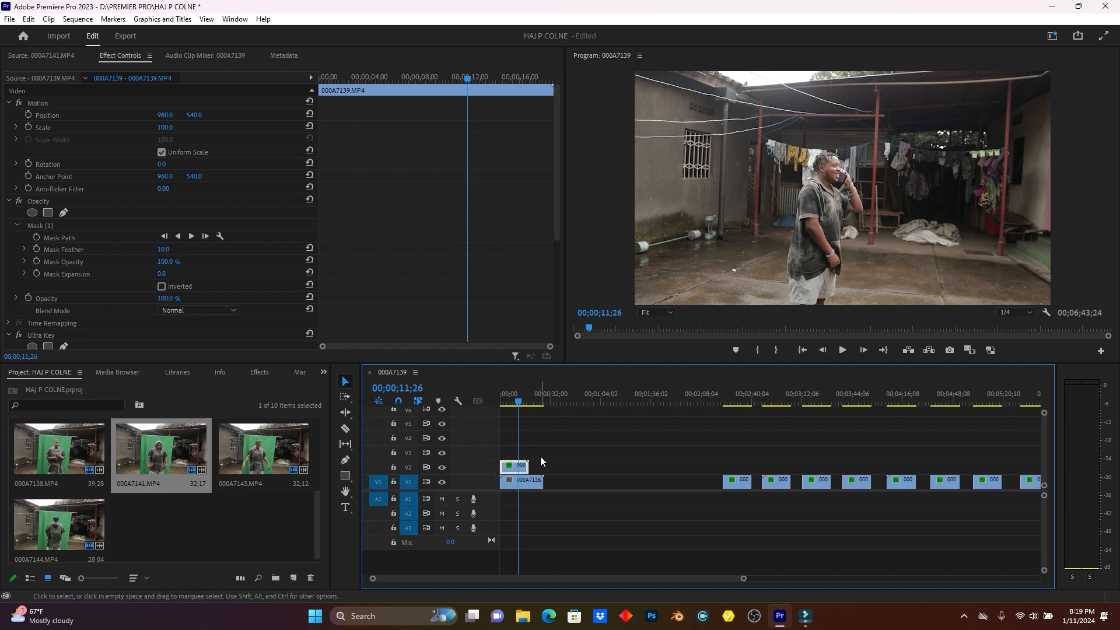
left_click_drag(163, 115, 254, 115)
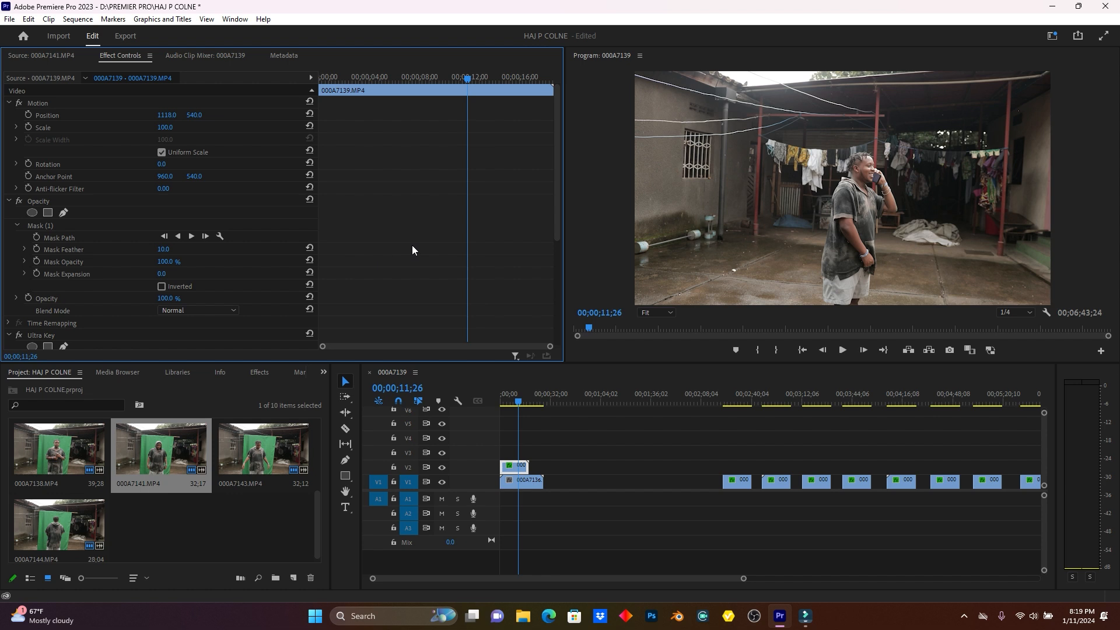
Place keyed clip 000A7140.MP4 on V3 at the sequence start and set its horizontal position to 853.
left_click_drag(743, 485, 496, 450)
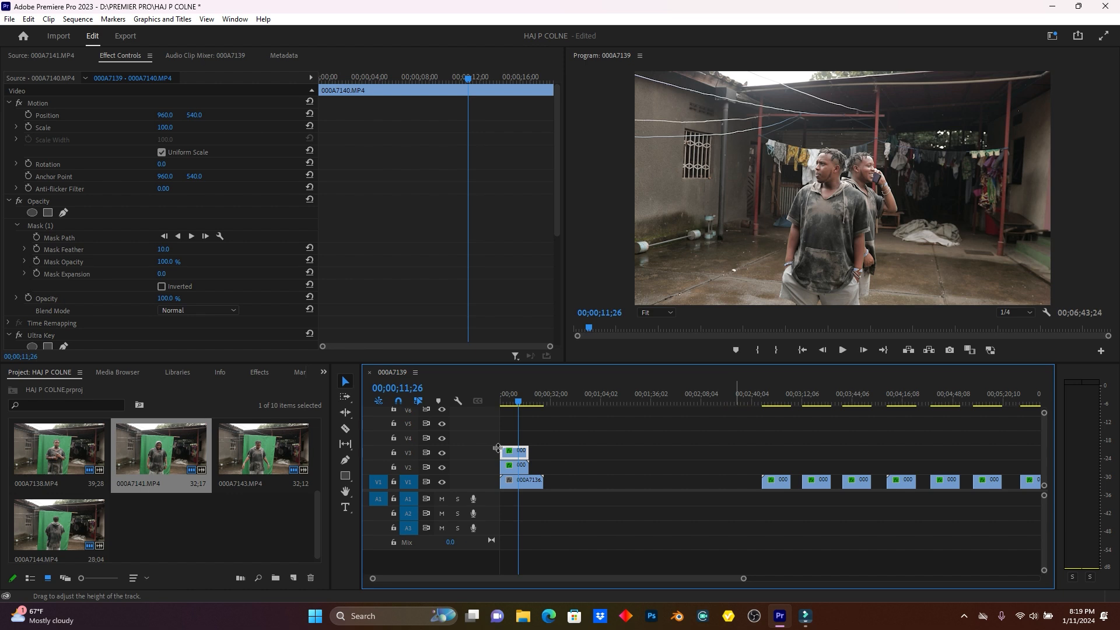
left_click(517, 399)
left_click_drag(517, 399, 513, 400)
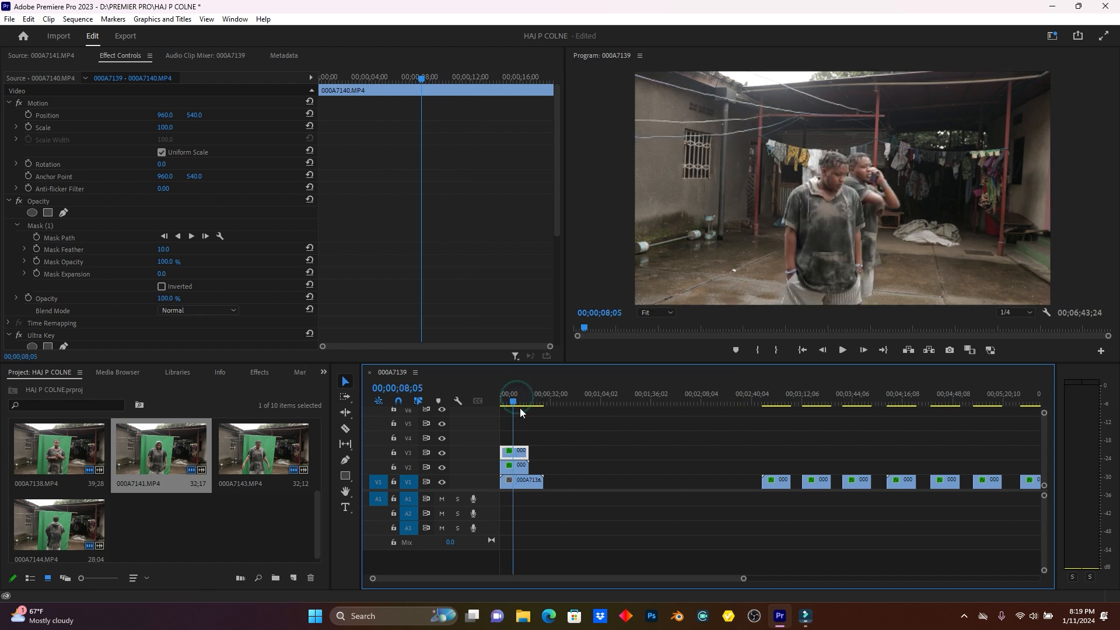
left_click(521, 449)
left_click_drag(165, 115, 103, 115)
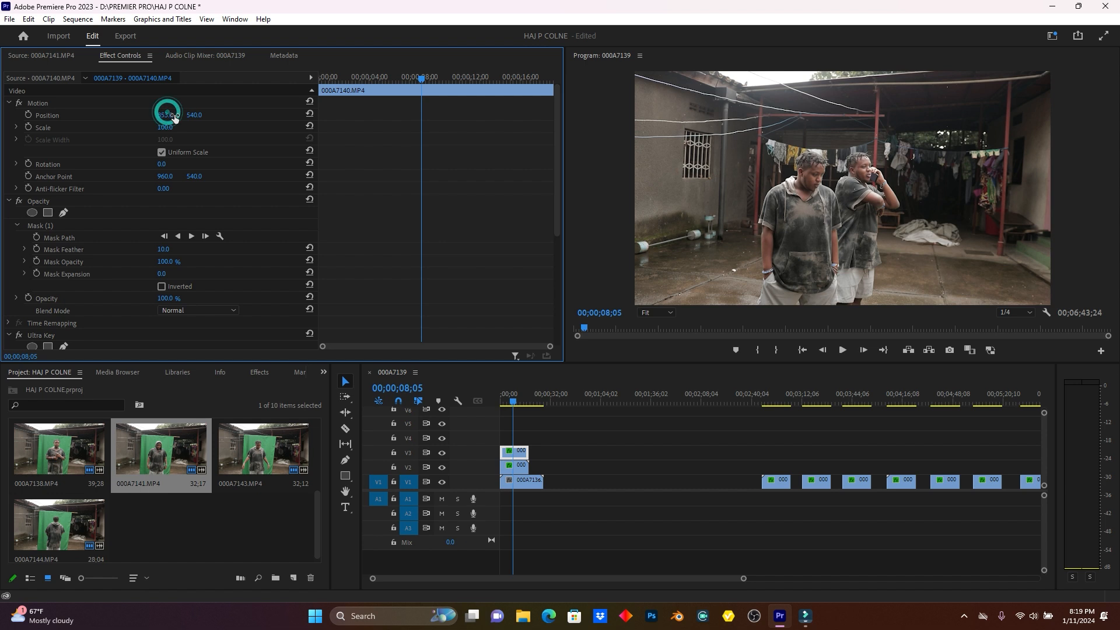
Enlarge keyed clip 000A7139.MP4 on V2 to a scale of 105.
left_click(518, 469)
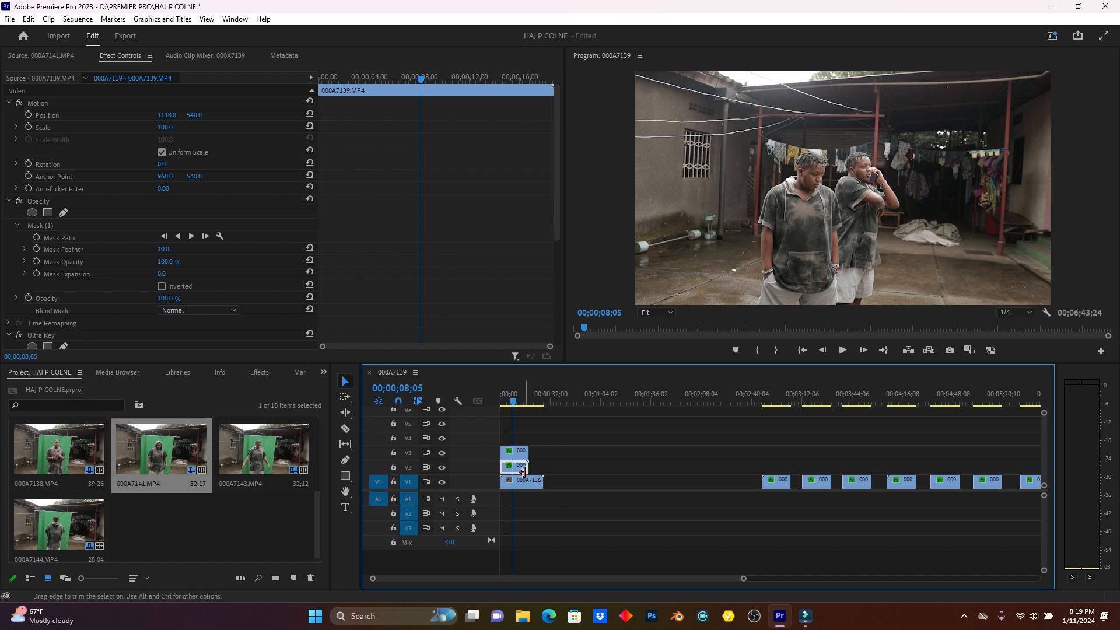
left_click(165, 127)
left_click_drag(165, 128, 168, 127)
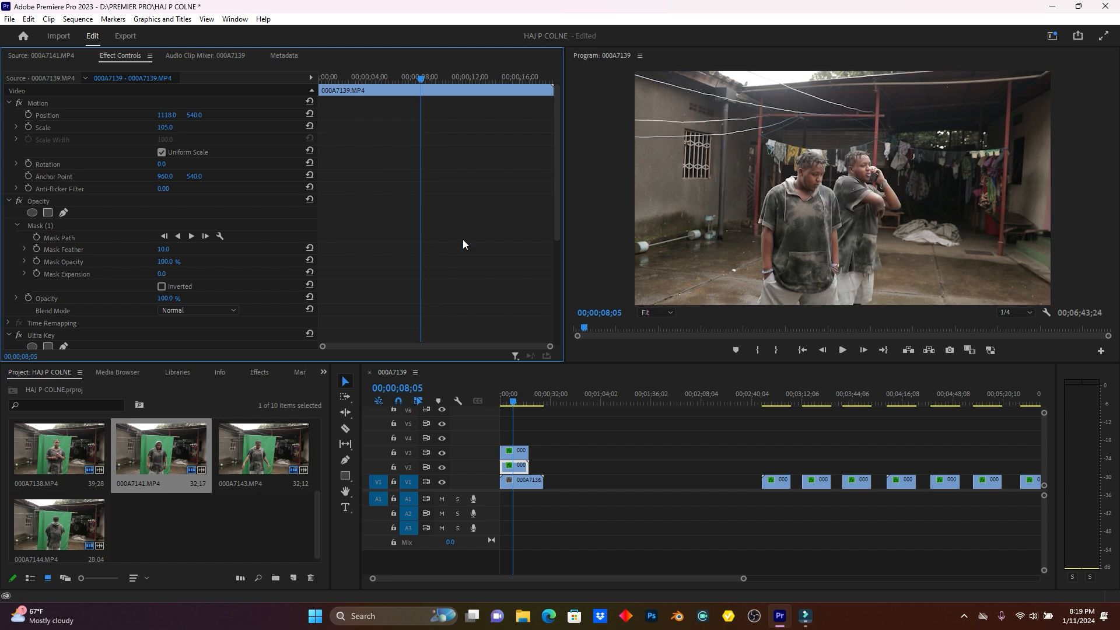
Raise both keyed men in the frame, setting clip 000A7140.MP4's vertical position to 457 and lifting clip 000A7139.MP4 similarly.
left_click(518, 452)
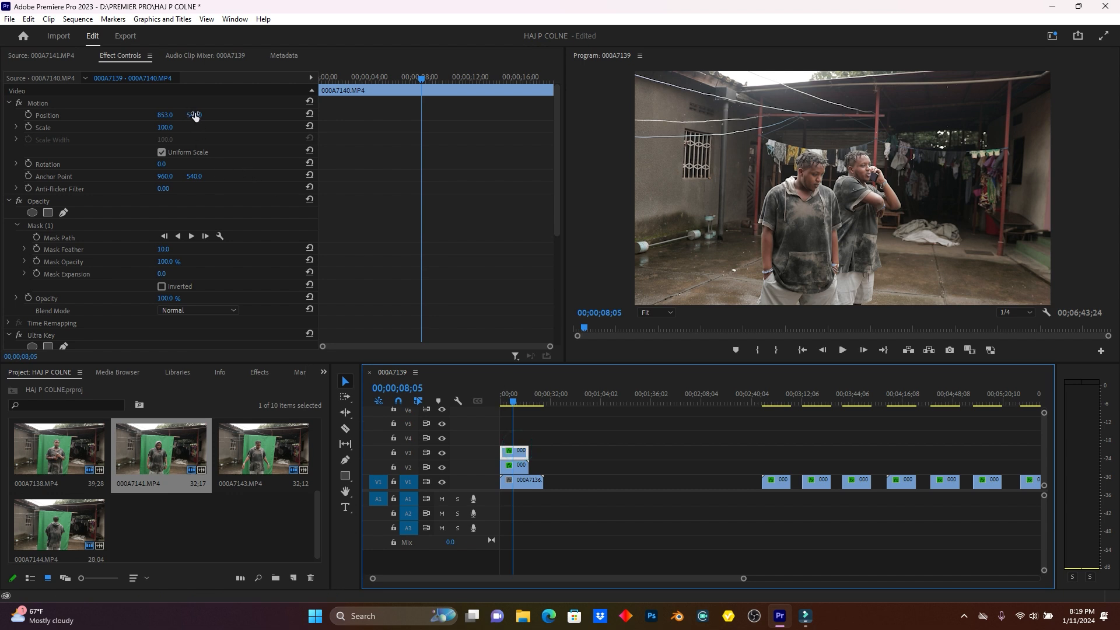
left_click_drag(194, 115, 142, 115)
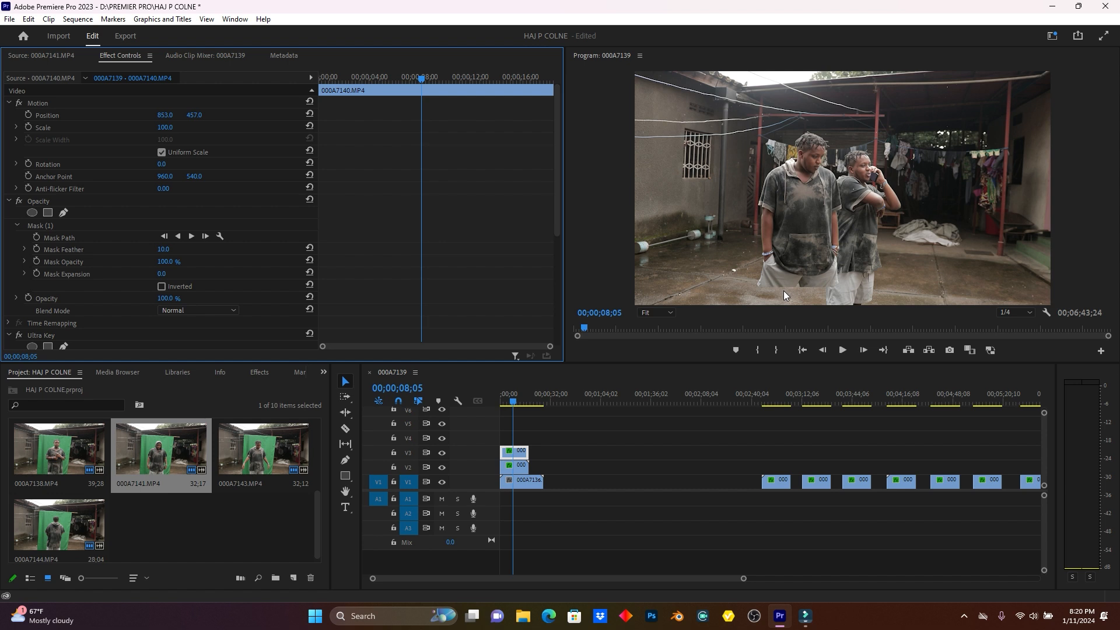
left_click(516, 466)
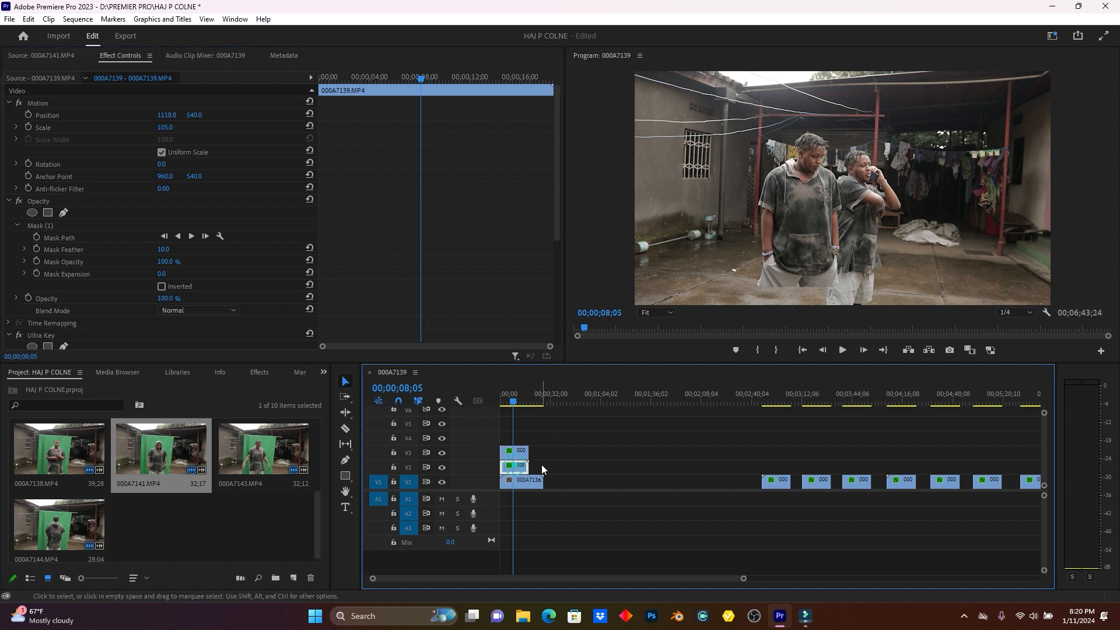
left_click_drag(198, 117, 160, 117)
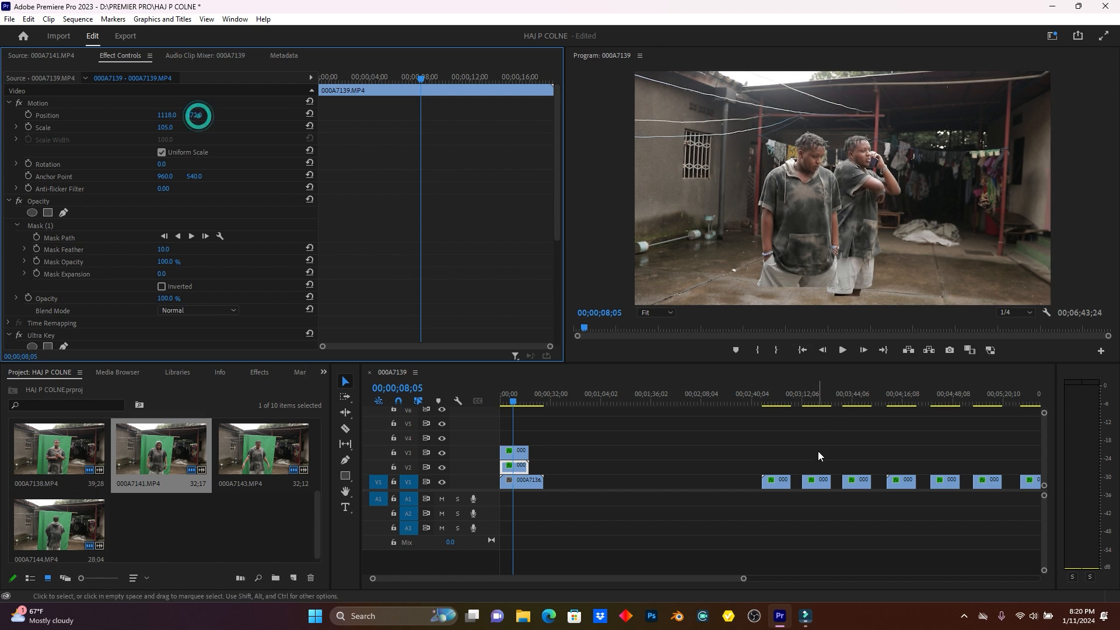
Add keyed clip 000A7142.MP4 on V4 at the sequence start, with position 684, 497 and scale 97.
left_click_drag(780, 482, 509, 442)
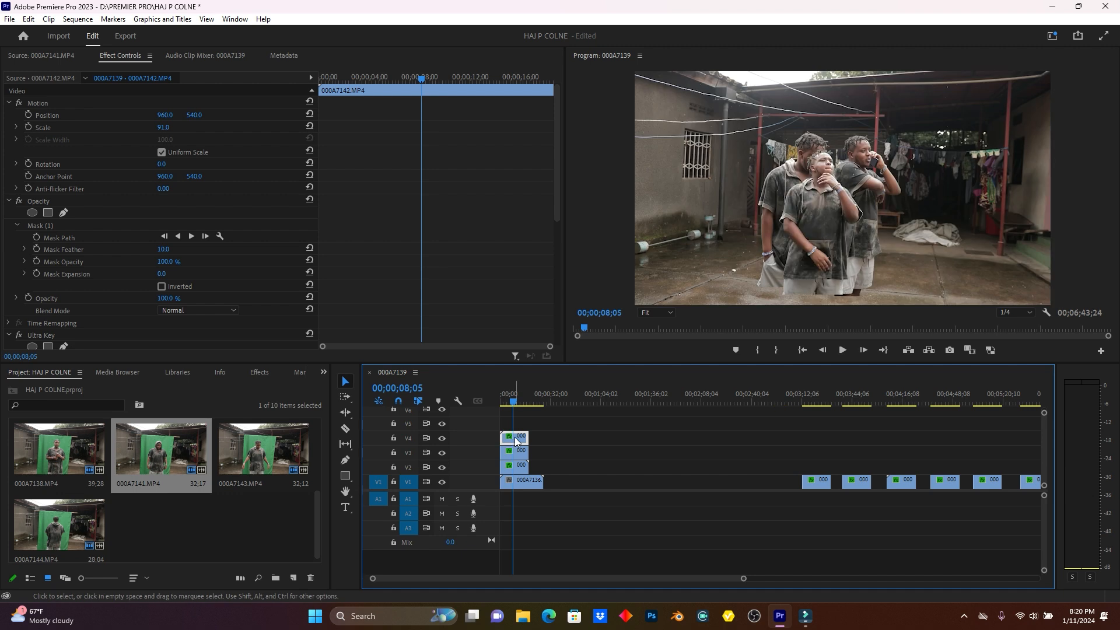
left_click_drag(166, 114, 5, 114)
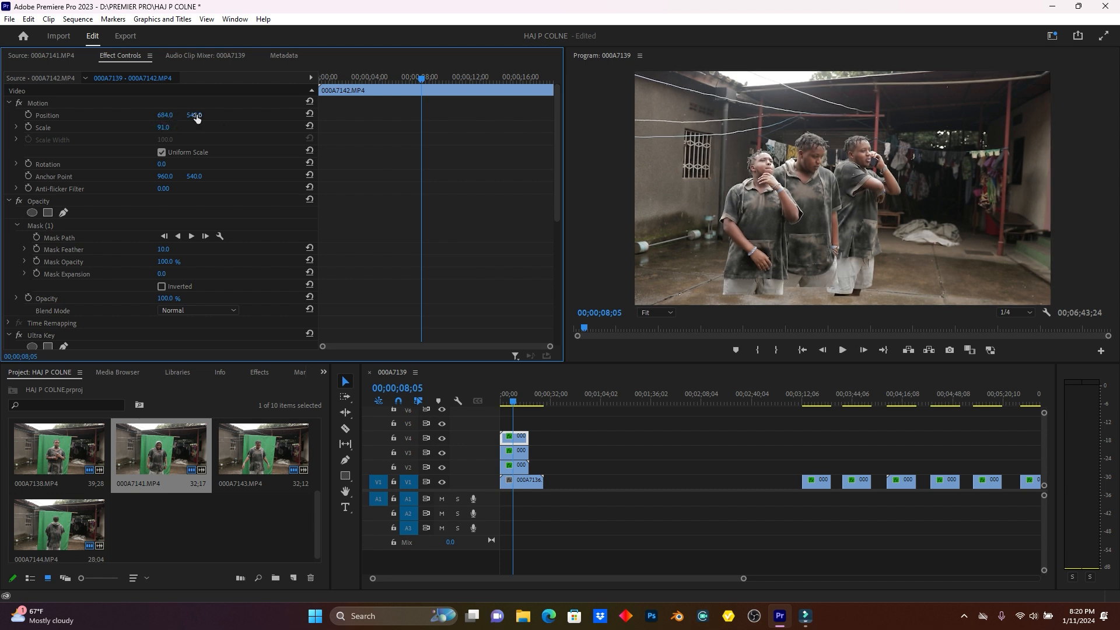
left_click_drag(195, 115, 159, 115)
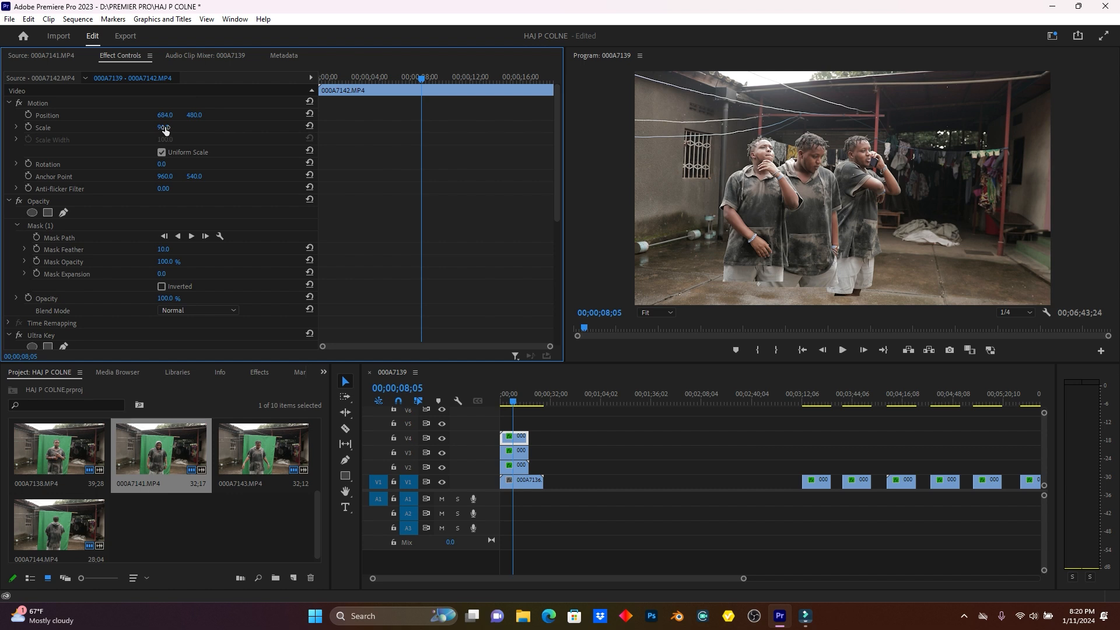
left_click_drag(163, 128, 197, 115)
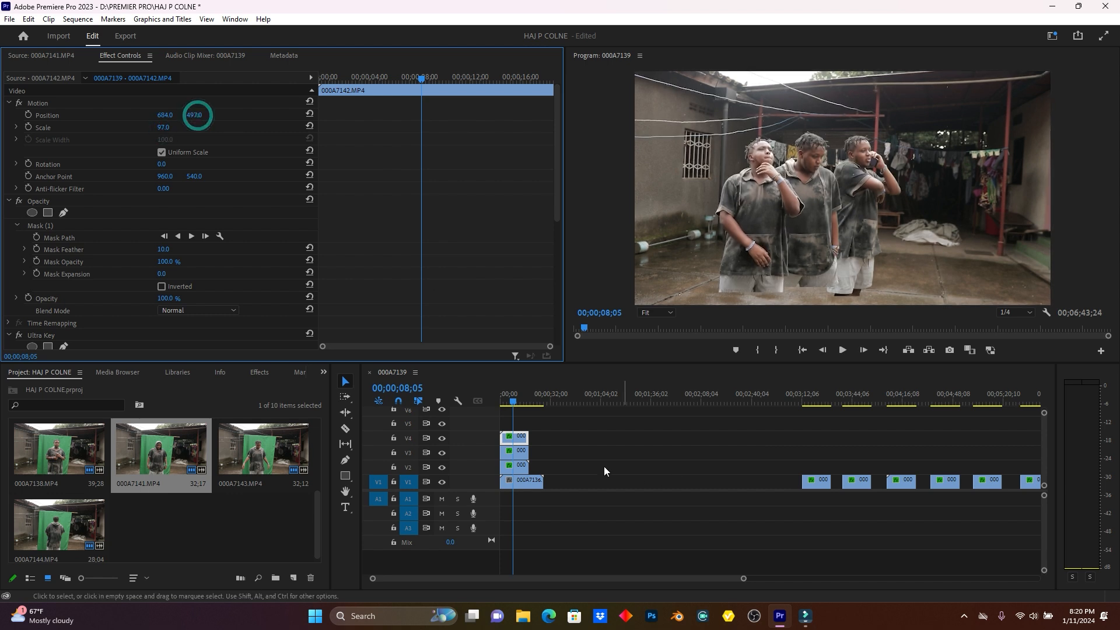
Move clip 000A7142.MP4 below clip 000A7140.MP4 in the stack and set its vertical position to 481.
mouse_move(521, 450)
left_mouse_down()
mouse_move(541, 425)
mouse_move(514, 425)
mouse_move(500, 408)
mouse_move(532, 435)
left_mouse_up()
left_click(563, 436)
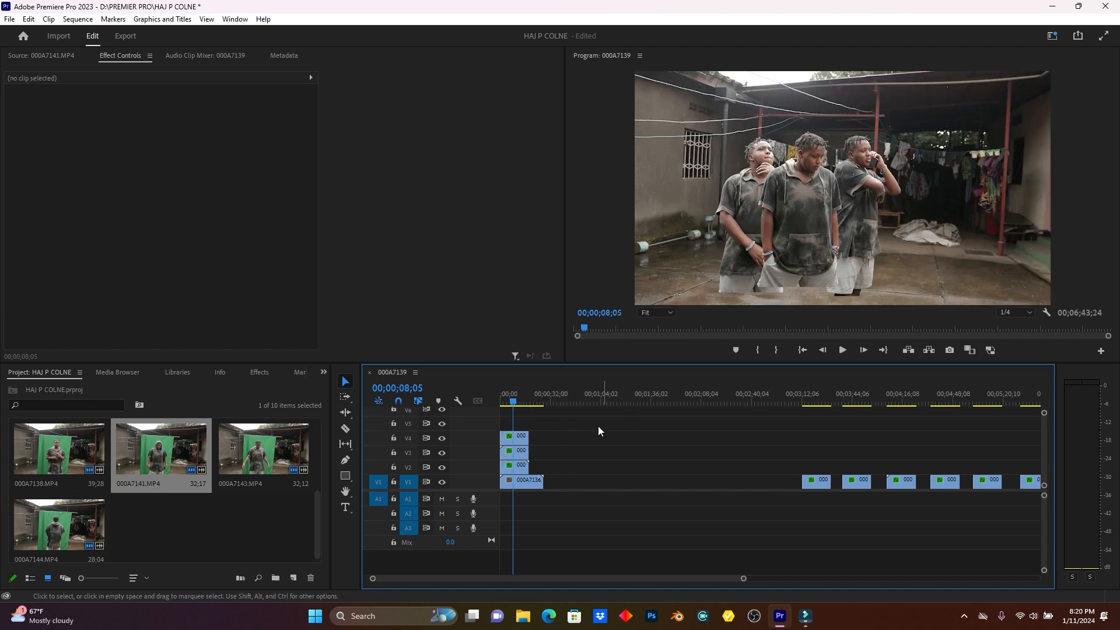
left_click(515, 451)
left_click_drag(192, 118, 233, 118)
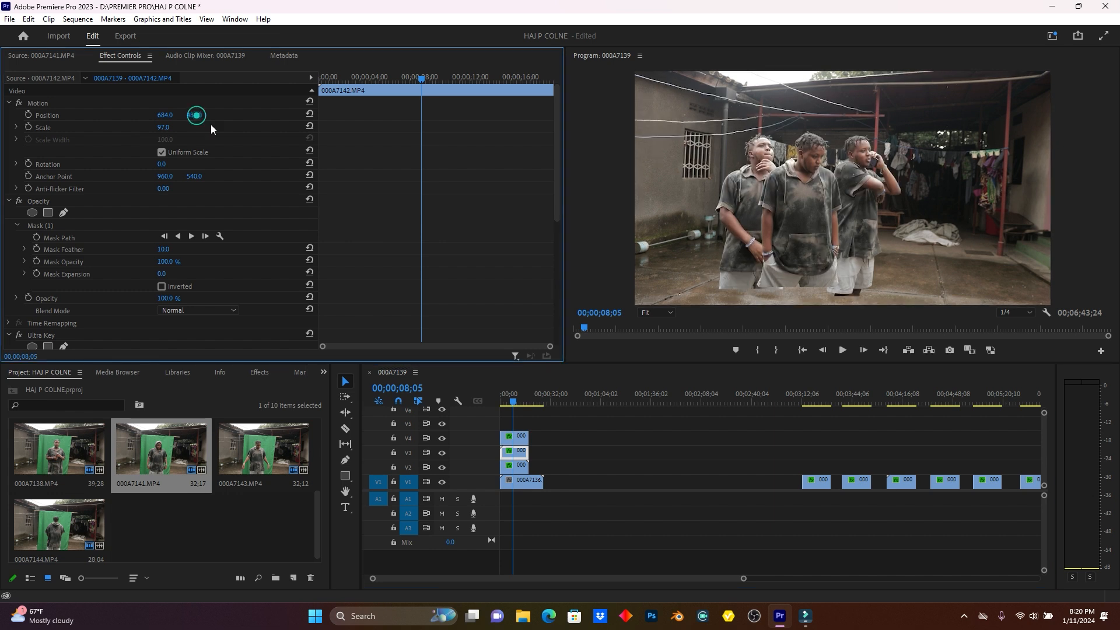
Stack clip 000A7144.MP4 and the next keyed clip at the sequence start and adjust the horizontal position of the added man.
left_click_drag(743, 578, 814, 578)
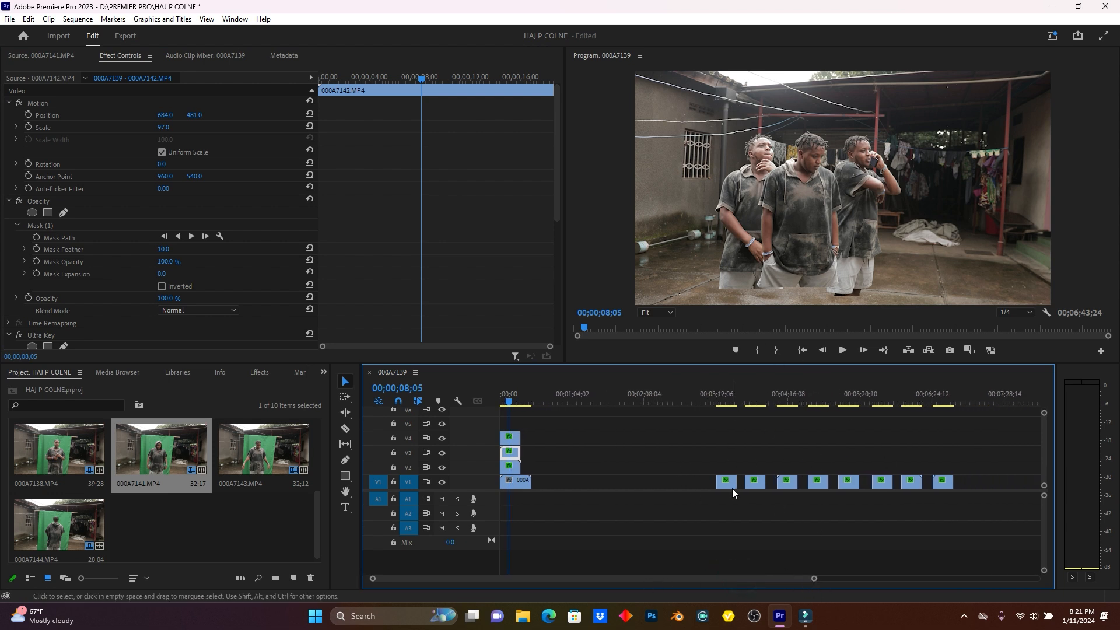
left_click_drag(729, 486, 510, 424)
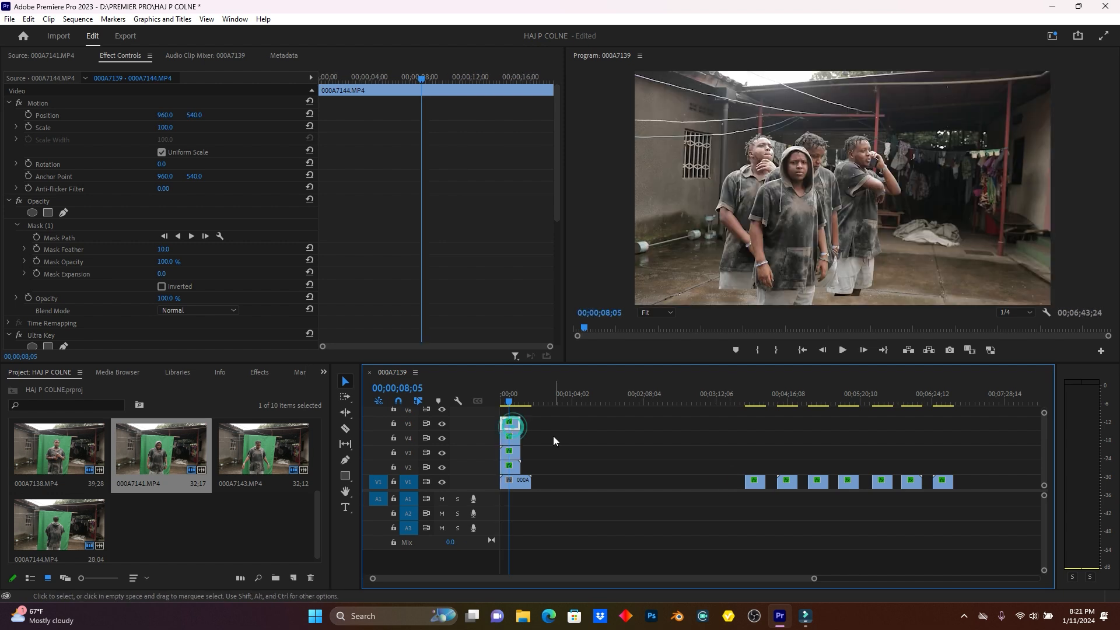
left_click_drag(758, 536, 509, 462)
left_click_drag(166, 115, 199, 115)
Set the playback resolution to Full, then add another keyed clip to the stack and adjust its horizontal position.
left_click(1015, 313)
left_click(1012, 323)
left_click_drag(787, 536, 507, 436)
left_click(513, 401)
mouse_move(166, 114)
left_mouse_down()
mouse_move(35, 115)
mouse_move(157, 115)
left_mouse_up()
Rearrange the stacking order of the keyed clips above background clip 000A7136.MP4 and check the composite at 00;00;07;08.
left_click_drag(534, 481, 565, 450)
left_click_drag(511, 433, 511, 477)
left_click_drag(581, 484, 516, 449)
left_click_drag(528, 487, 514, 521)
left_click_drag(515, 506, 582, 506)
left_click_drag(513, 474, 513, 519)
left_click_drag(578, 506, 510, 491)
left_click(519, 535)
left_click_drag(512, 401, 508, 401)
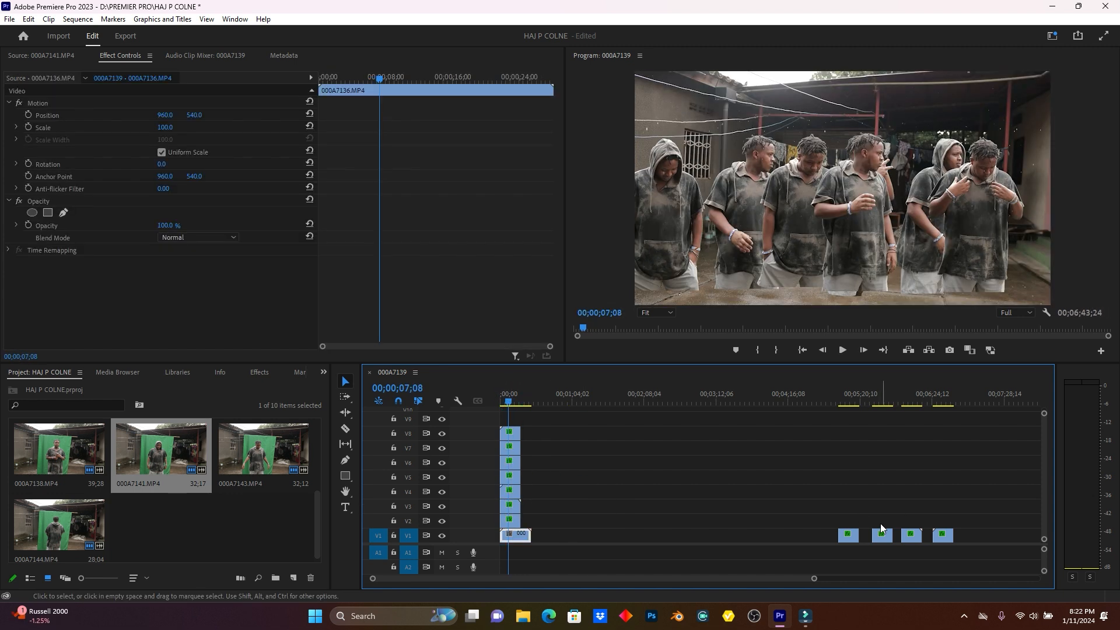
Bring the next two keyed clips from V1 onto the stack, adjust the horizontal position, and reorder their tracks.
left_click_drag(848, 536, 510, 419)
left_click_drag(882, 535, 512, 418)
mouse_move(165, 115)
left_mouse_down()
mouse_move(689, 115)
mouse_move(168, 115)
left_mouse_up()
left_click_drag(556, 516, 543, 448)
left_click_drag(511, 419, 538, 433)
left_click_drag(541, 463, 511, 447)
Move one more keyed clip from V1 into the stack, put it on a lower track, and shift it sideways.
left_click_drag(911, 535, 540, 491)
left_click_drag(533, 519, 511, 448)
left_click_drag(540, 491, 509, 521)
mouse_move(165, 115)
left_mouse_down()
mouse_move(358, 115)
mouse_move(155, 115)
left_mouse_up()
Delete the leftover keyed clip at the end of V1.
left_click(942, 536)
key("Delete")
left_click_drag(499, 543, 499, 562)
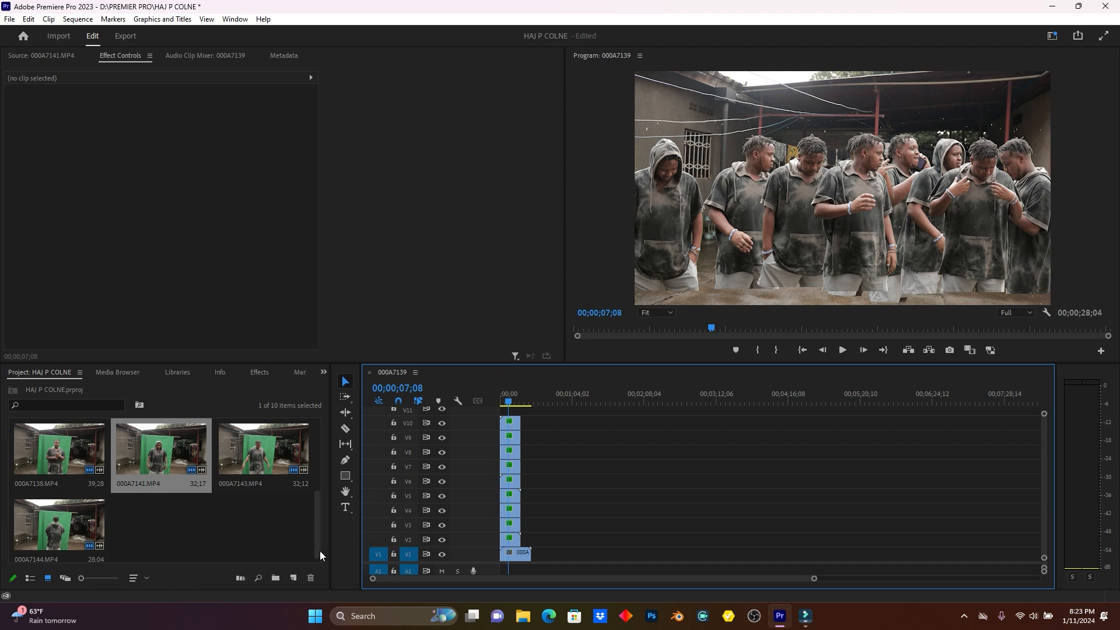
Create a 1920 × 1080 adjustment layer with a 29.97 fps Drop-Frame timebase and square pixels.
left_click(294, 578)
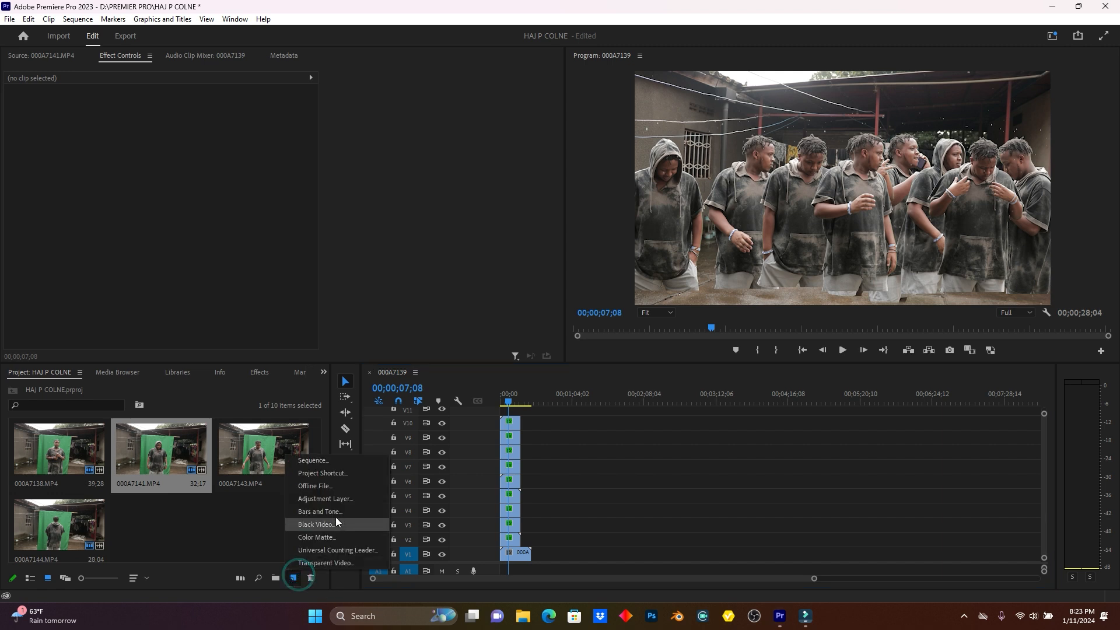
left_click(341, 502)
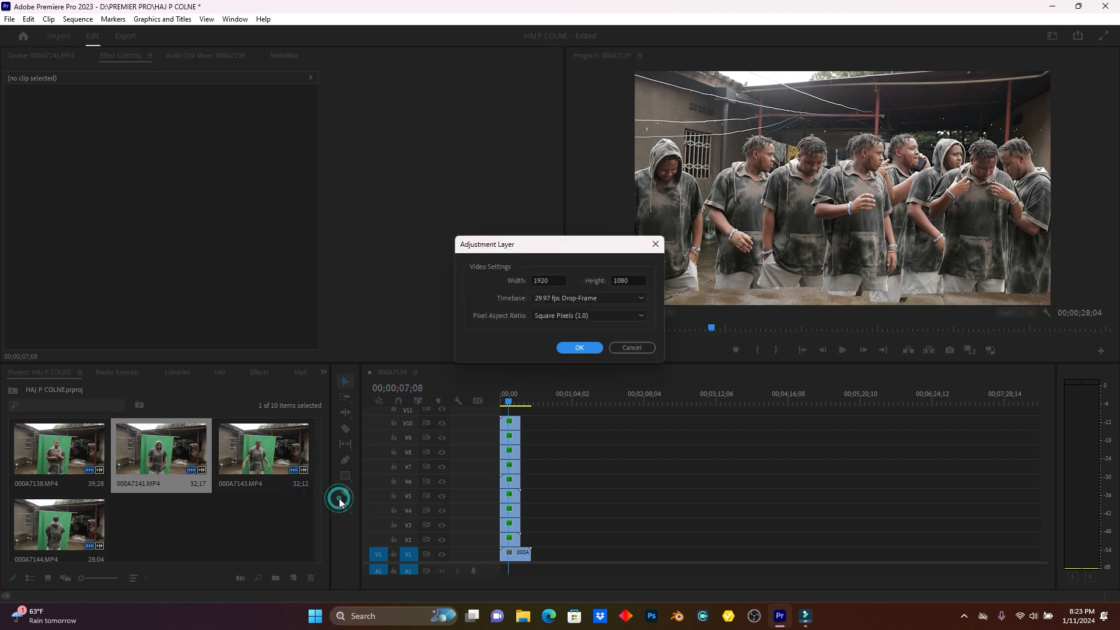
left_click(586, 348)
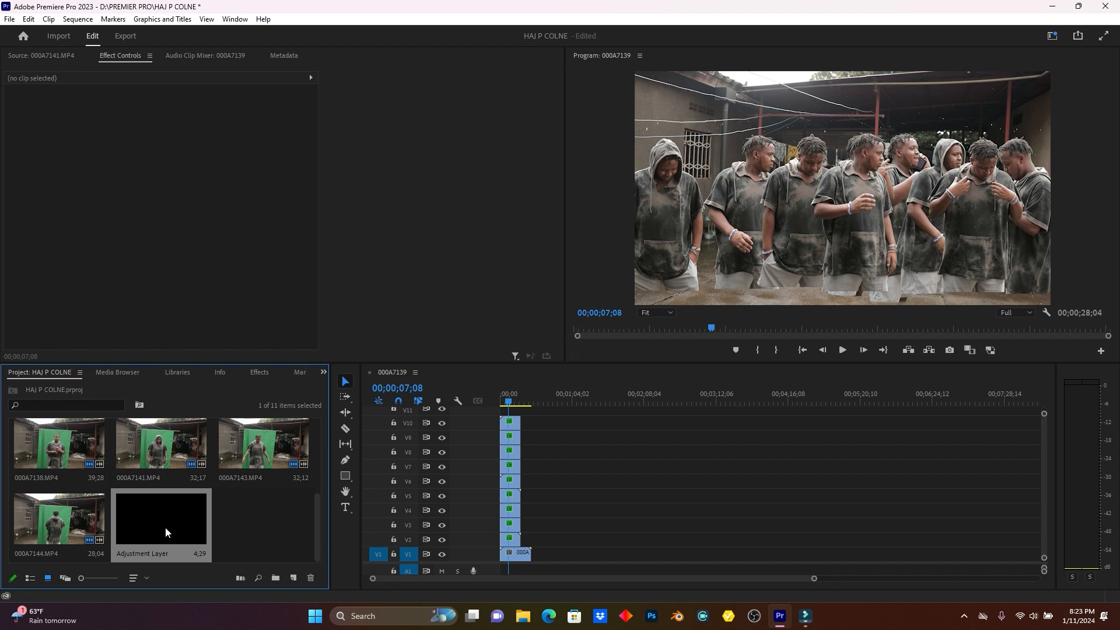
Lay the adjustment layer on V11 across the keyed clips' full length and trim background clip 000A7136.MP4 to their end.
left_click_drag(153, 527, 519, 409)
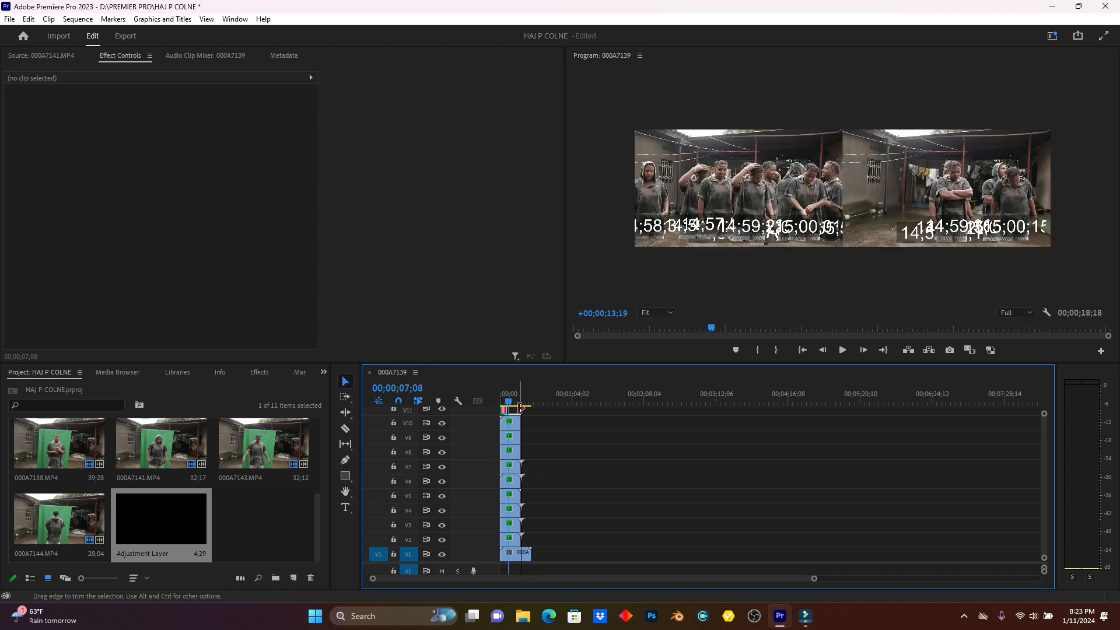
left_click(512, 415)
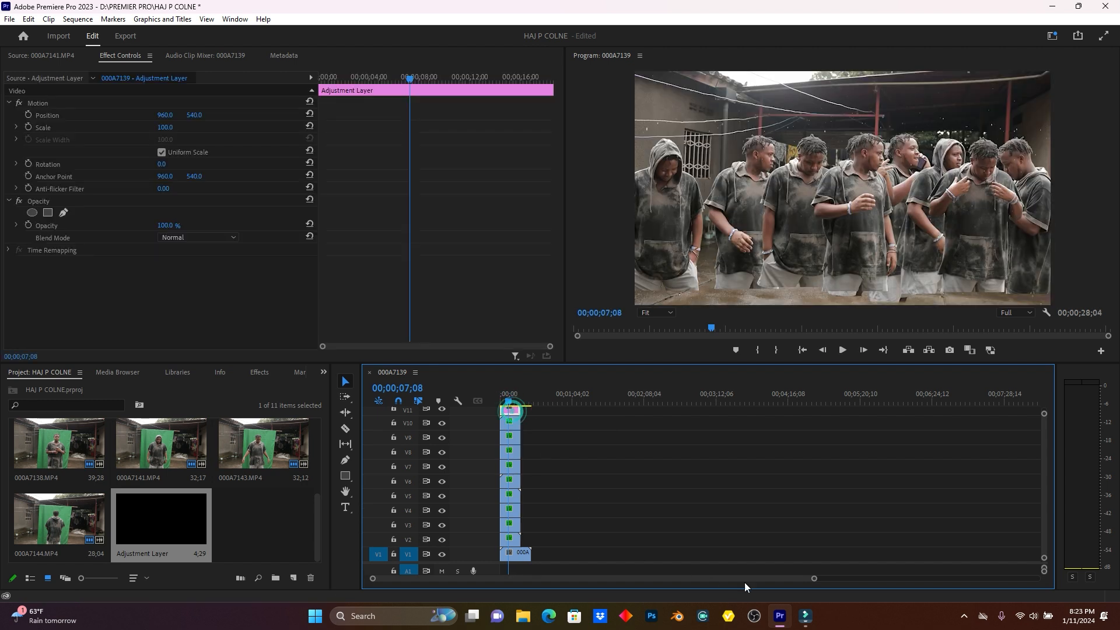
left_click_drag(813, 578, 651, 577)
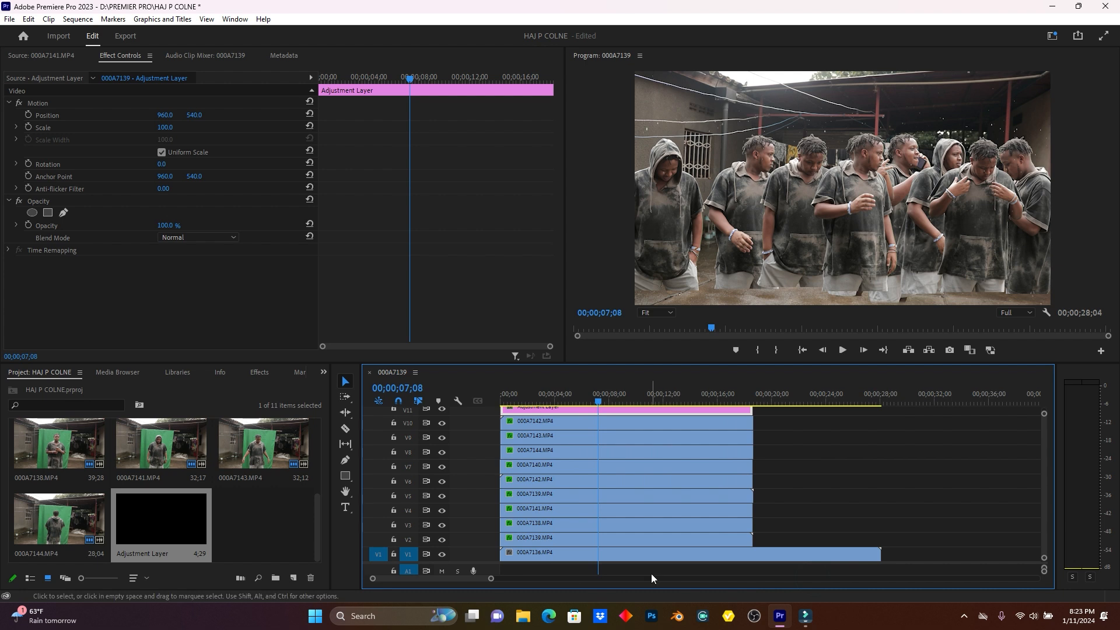
left_click_drag(879, 552, 752, 555)
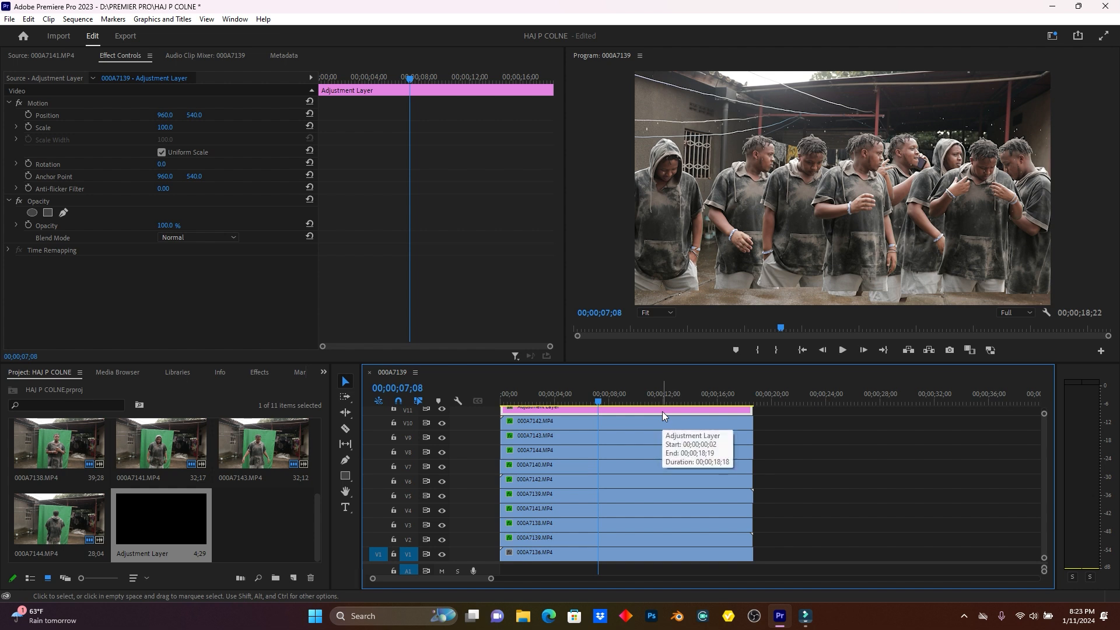
Find the Crop effect and apply it to the adjustment layer on V11.
left_click(259, 372)
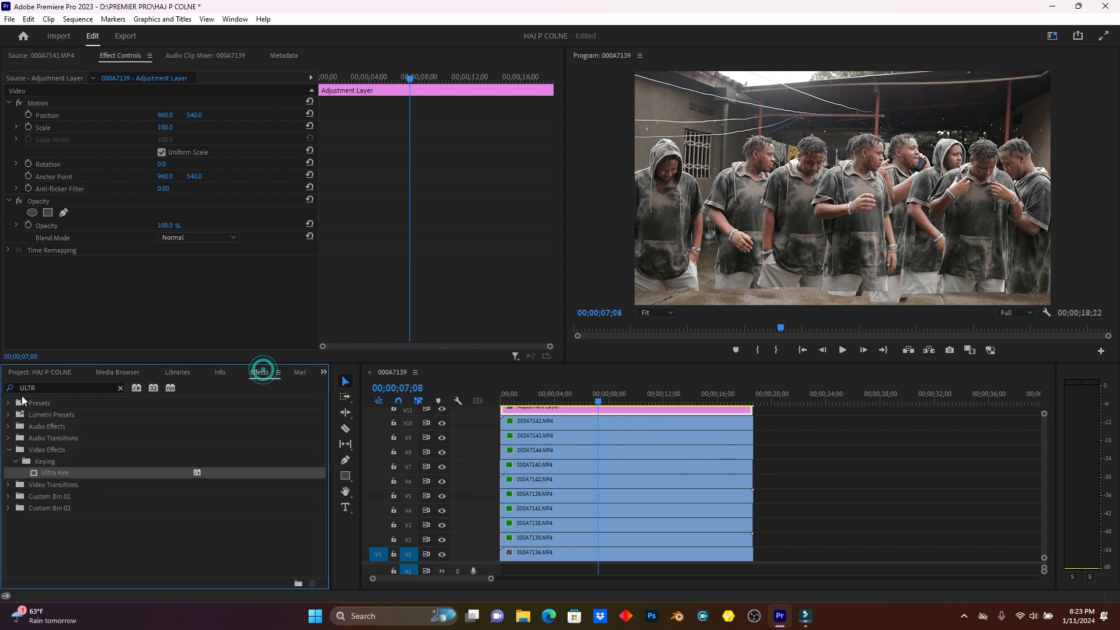
left_click(43, 387)
type("CROP")
left_click_drag(43, 473, 588, 410)
scroll(82, 293, "down", 1)
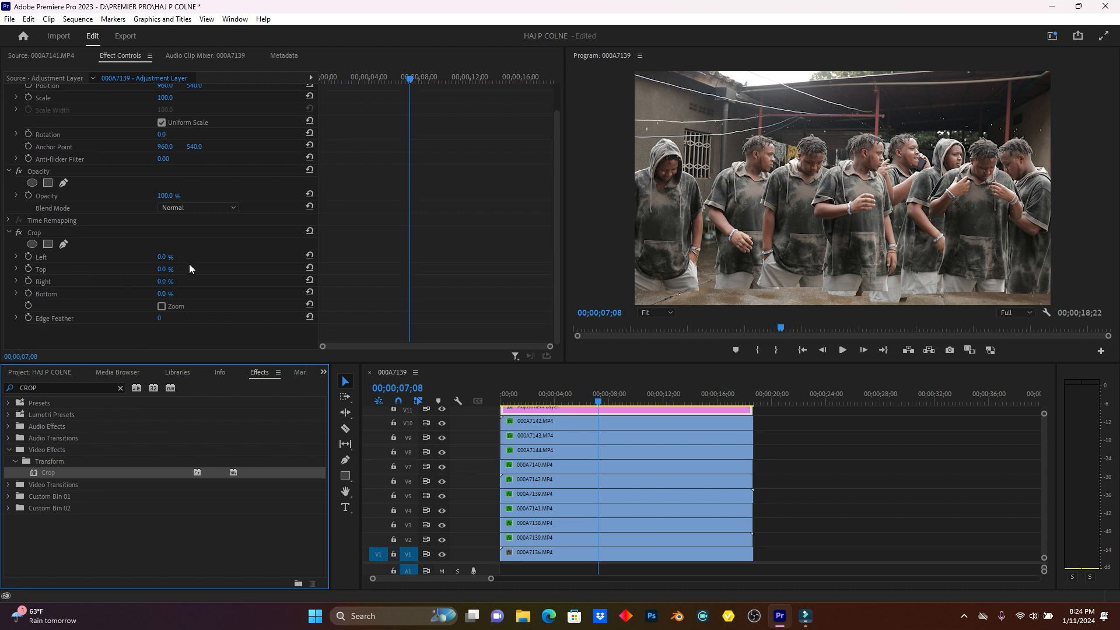
Add cinematic black bars by setting the adjustment layer's Crop to 10% at both Top and Bottom.
left_click(164, 294)
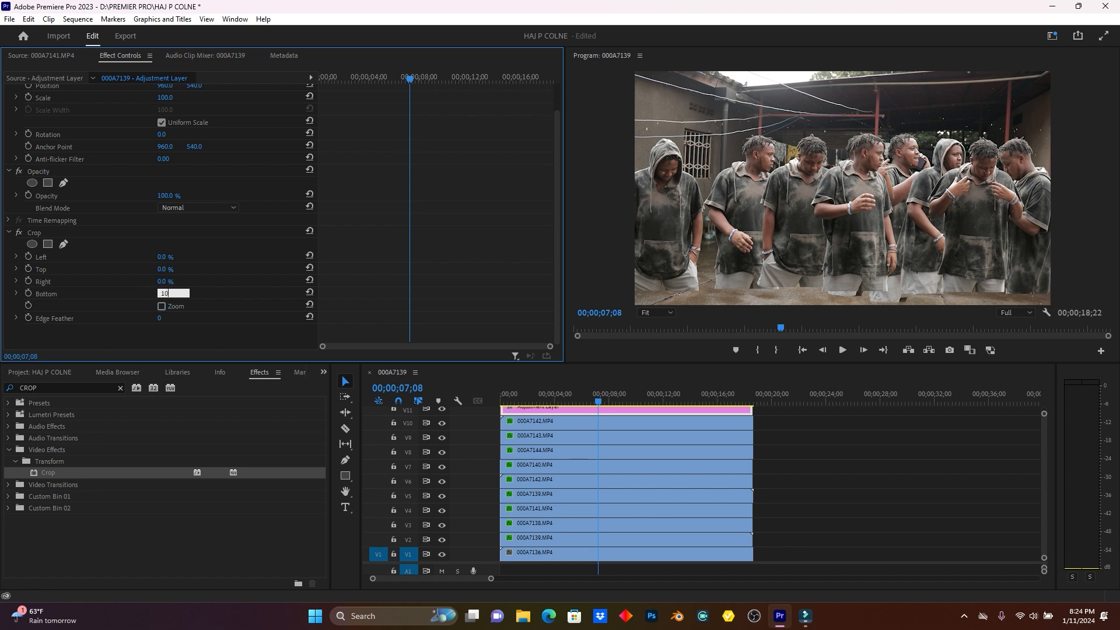
left_click(162, 269)
type("10")
key("Return")
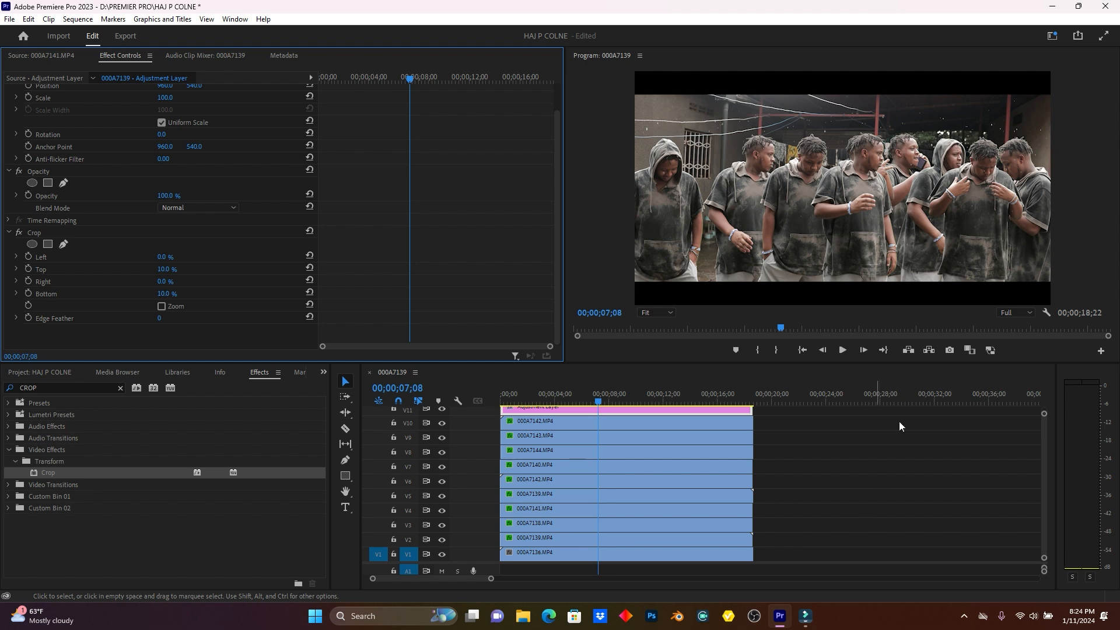
Bring the full adjustment layer track into view and lower the playback resolution to 1/4.
left_click(1044, 451)
left_click_drag(1043, 451, 1044, 458)
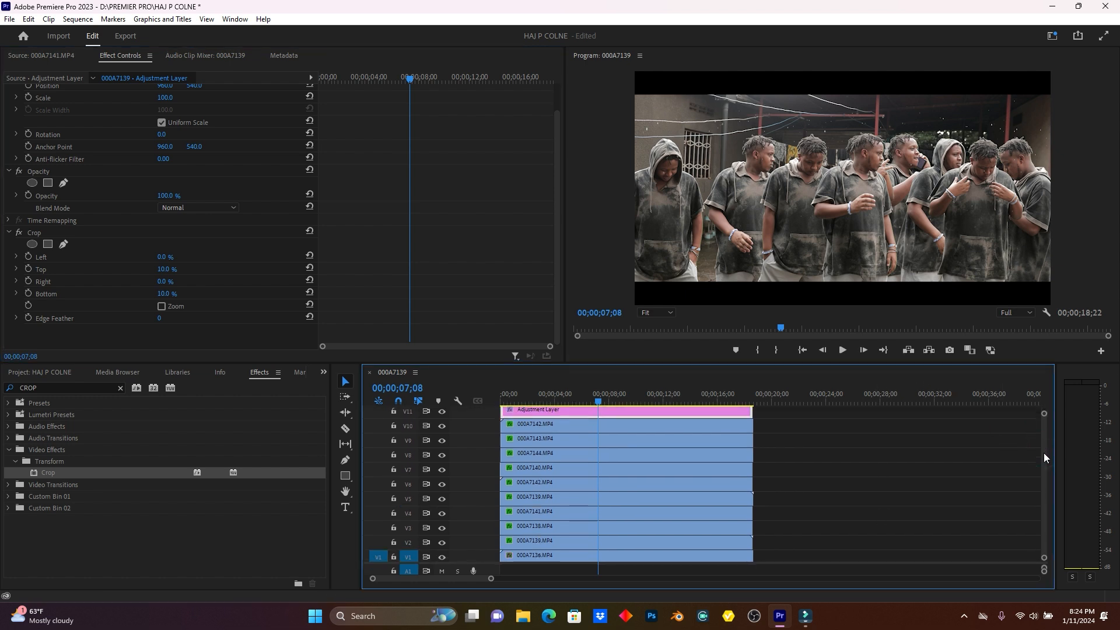
left_click(1015, 312)
left_click(1016, 350)
Save the project and play the finished clone composite from 00;00;00;14.
left_click_drag(583, 399, 506, 400)
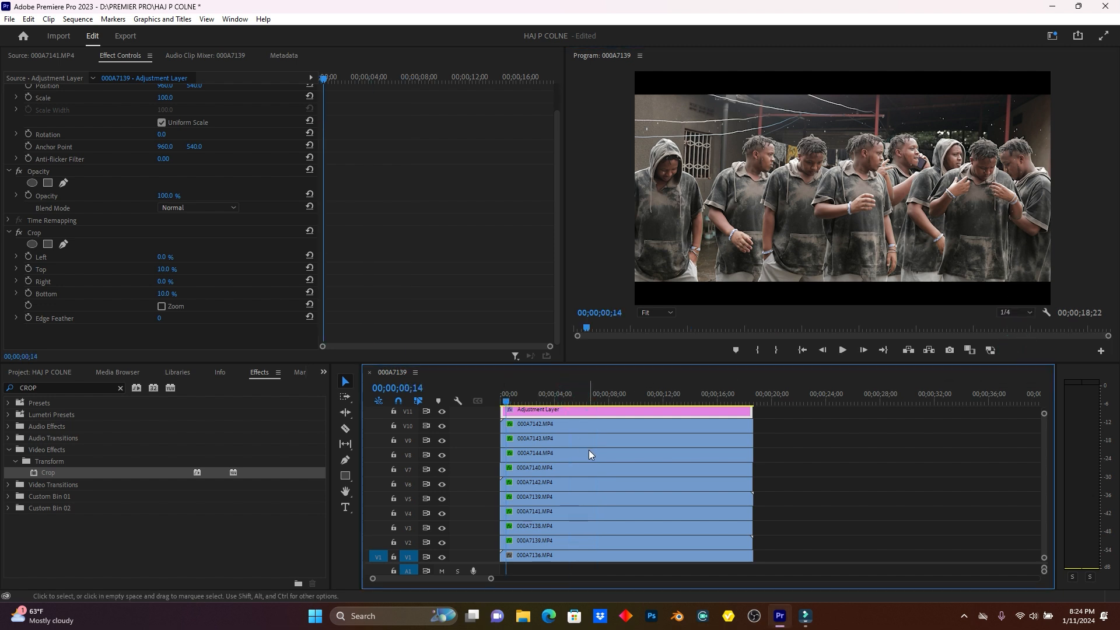
key("ctrl+s")
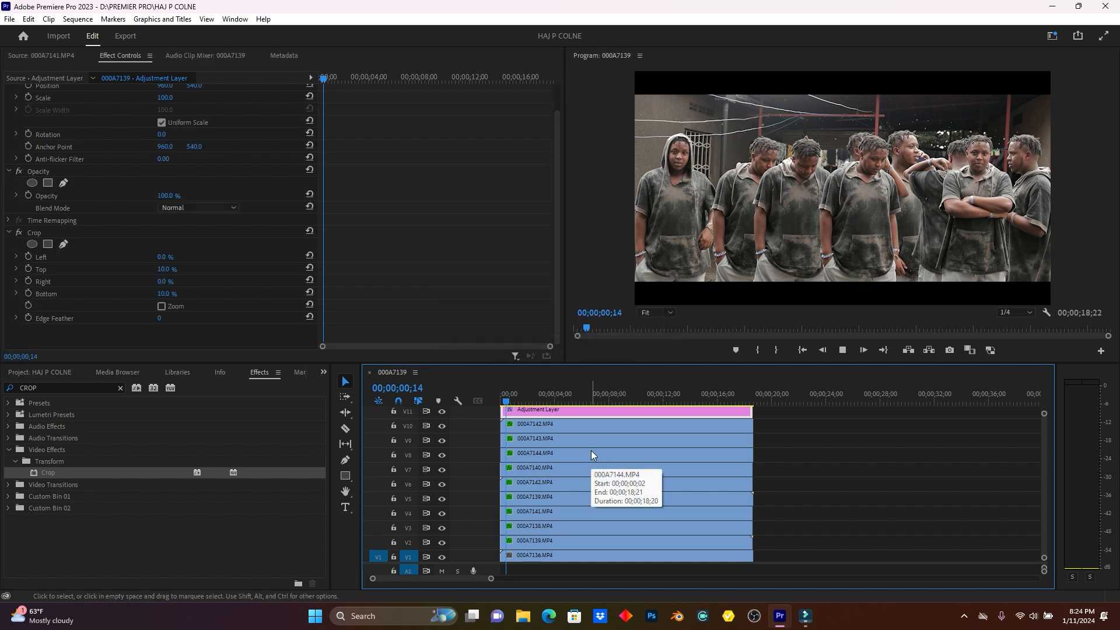
key("space")
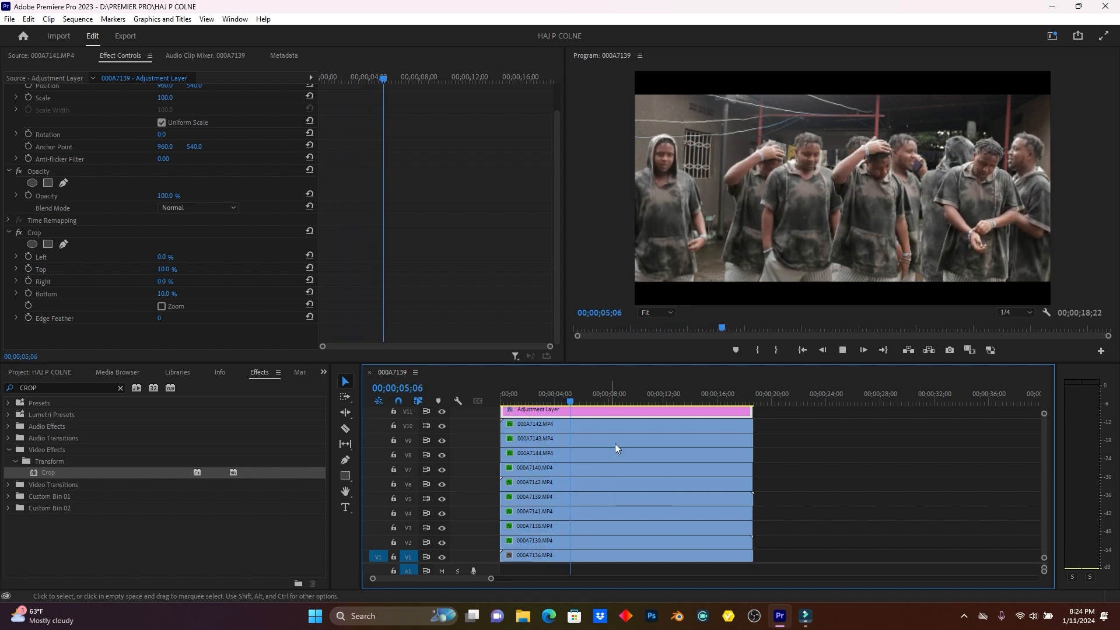
scroll(1043, 463, "down", 1)
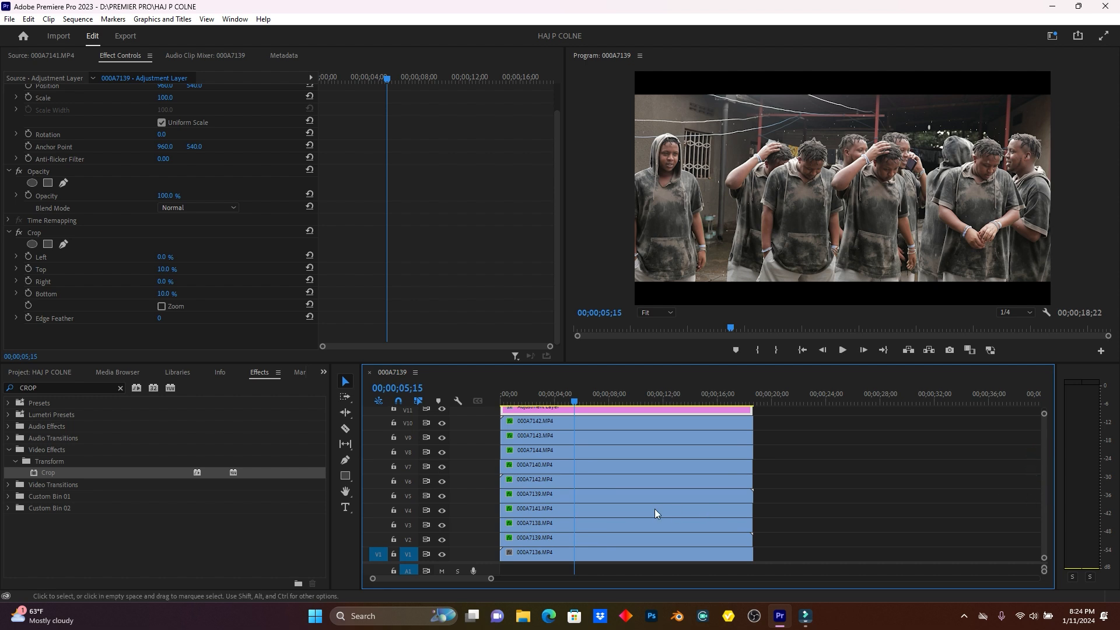
Select the background clip 000A7136.MP4 on V1 and search the effects for GAU.
left_click(590, 555)
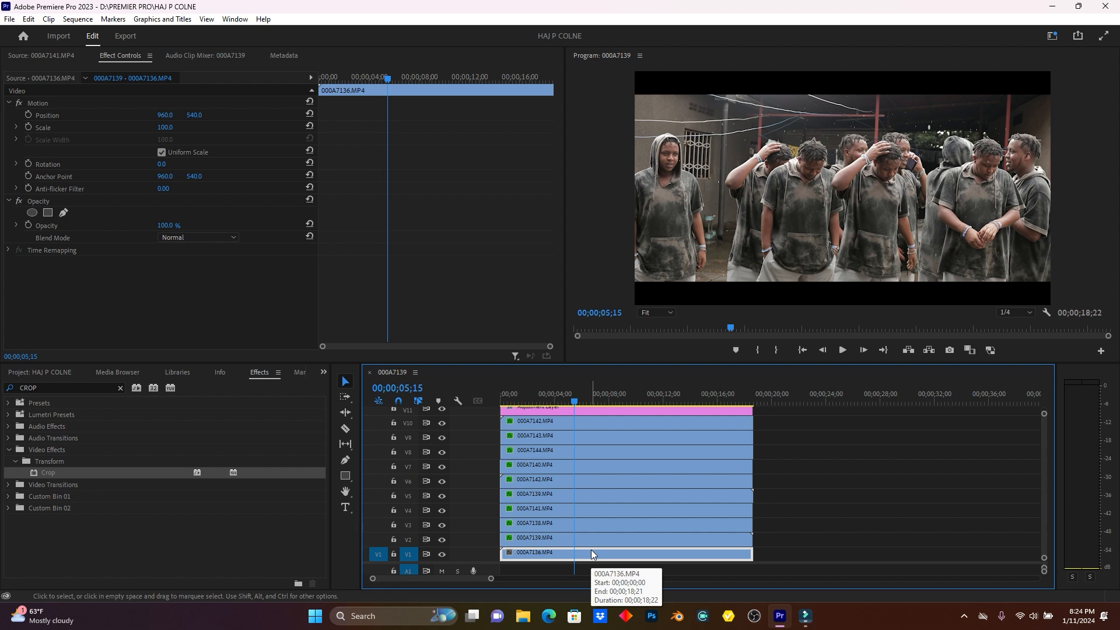
left_click(602, 493)
left_click(574, 556)
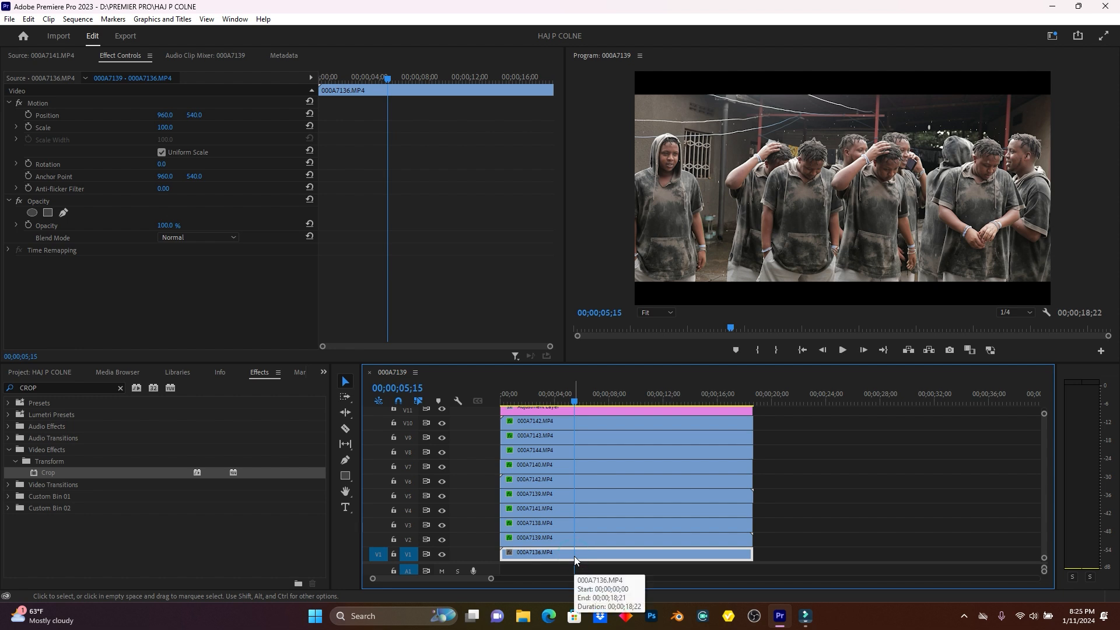
double_click(62, 388)
type("GAU")
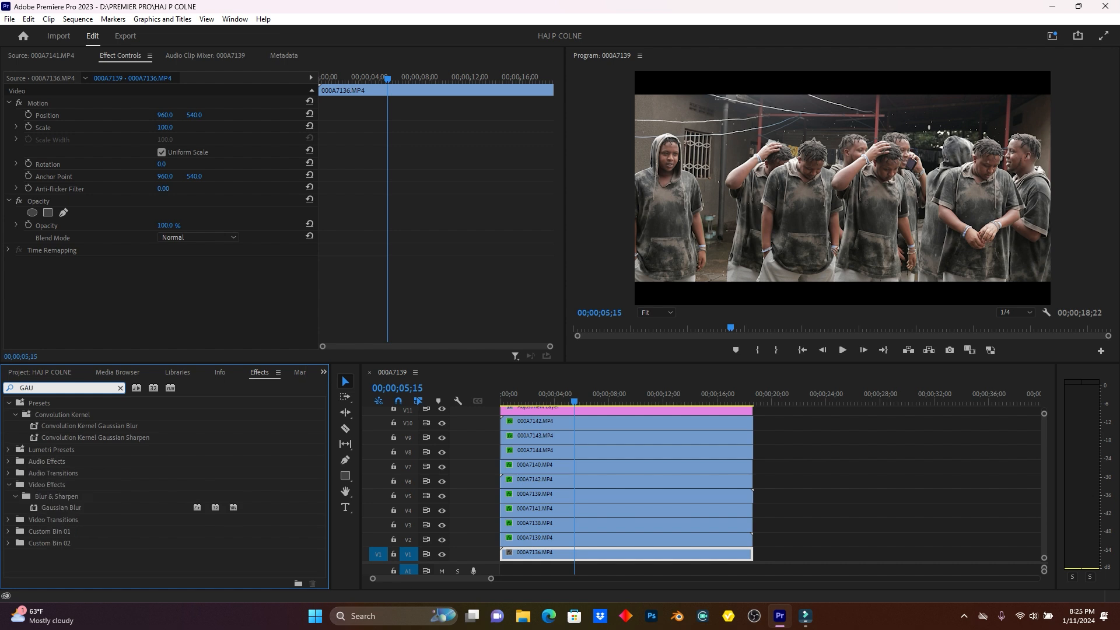
Apply Gaussian Blur to the background clip on V1 and raise its Blurriness until the courtyard looks softly out of focus.
left_click(68, 510)
left_click_drag(48, 507, 562, 555)
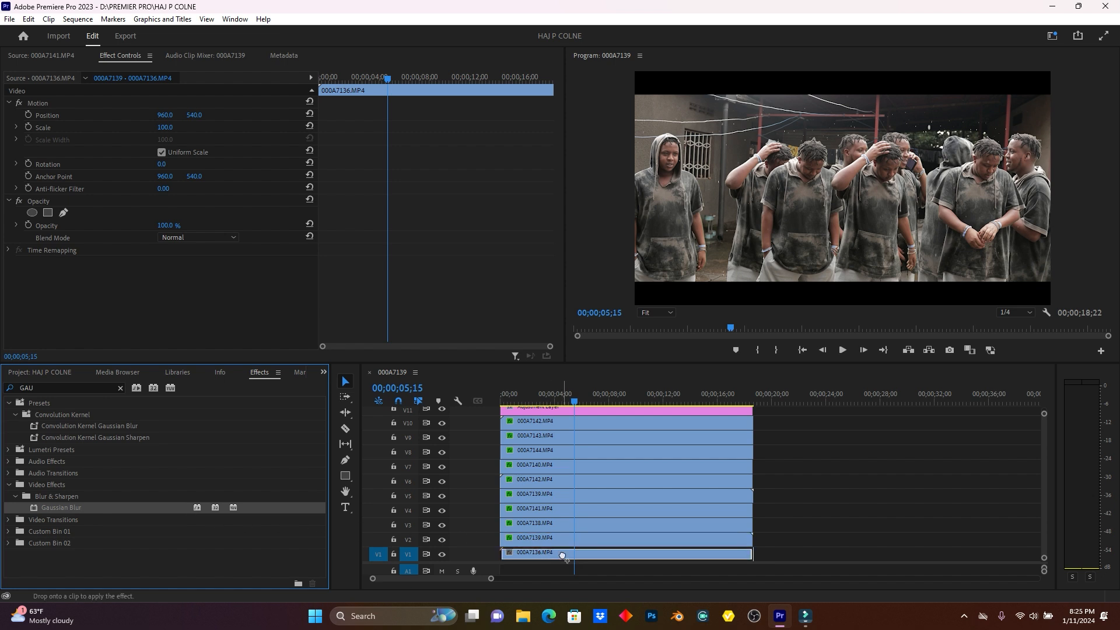
left_click_drag(563, 555, 563, 555)
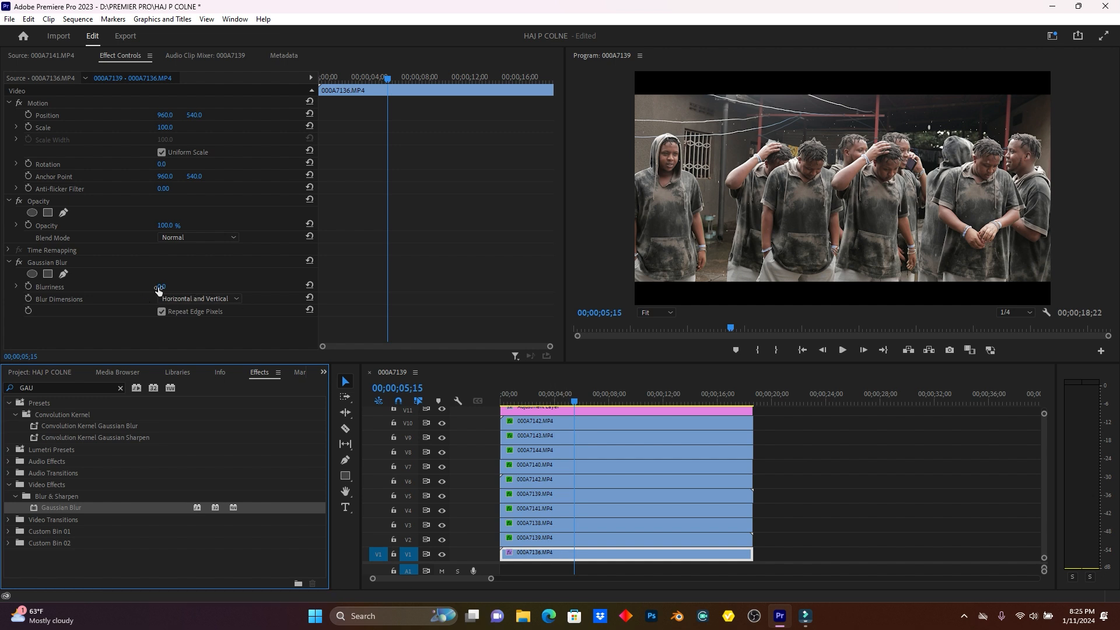
left_click_drag(161, 286, 174, 286)
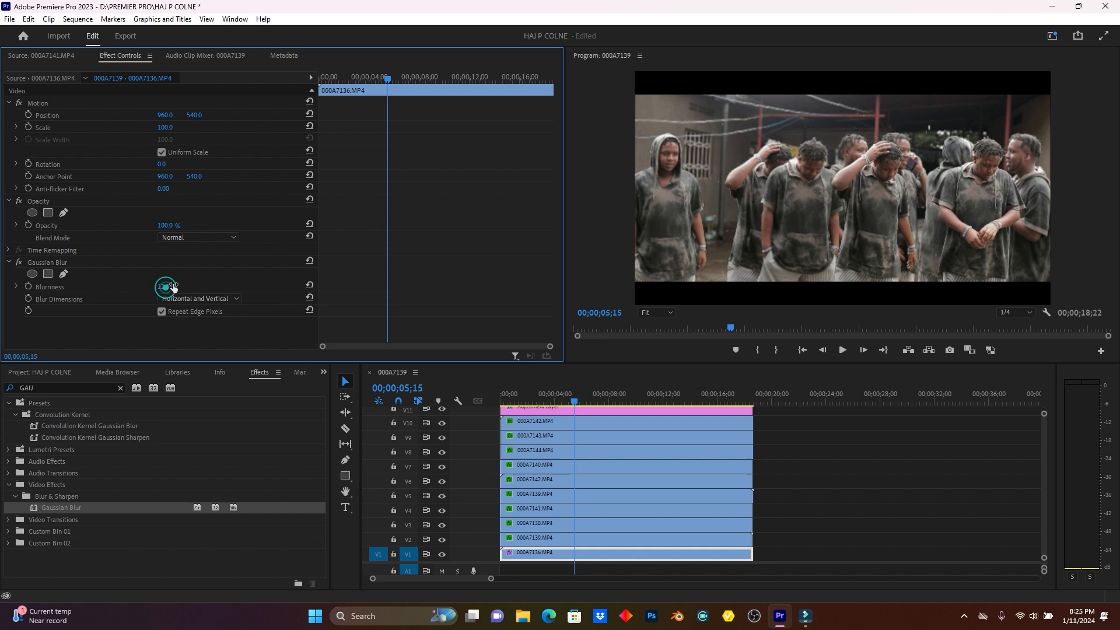
left_click(837, 518)
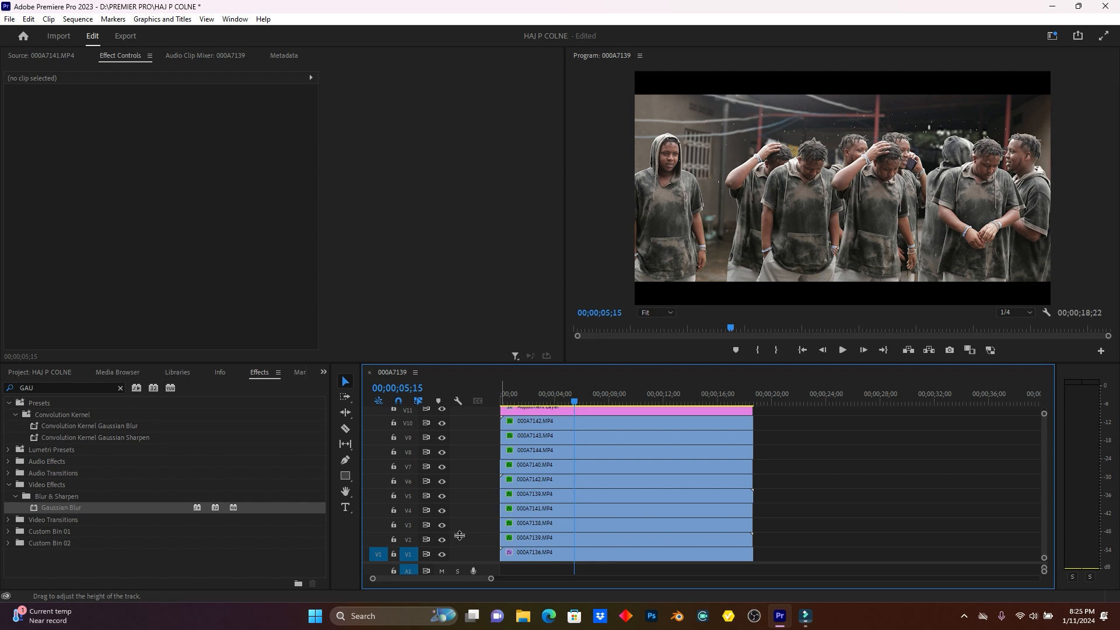
Identify the clone on V2 by toggling its track output, apply Gaussian Blur to that 000A7139.MP4 clip and set Blurriness to 4.
left_click(442, 540)
left_click(442, 540)
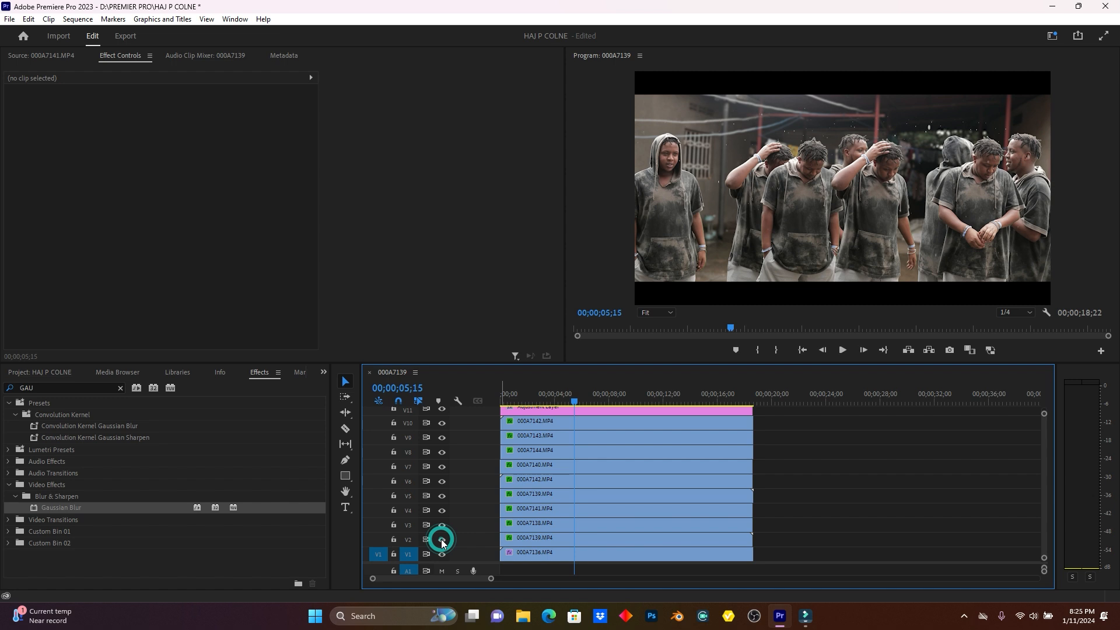
left_click(517, 539)
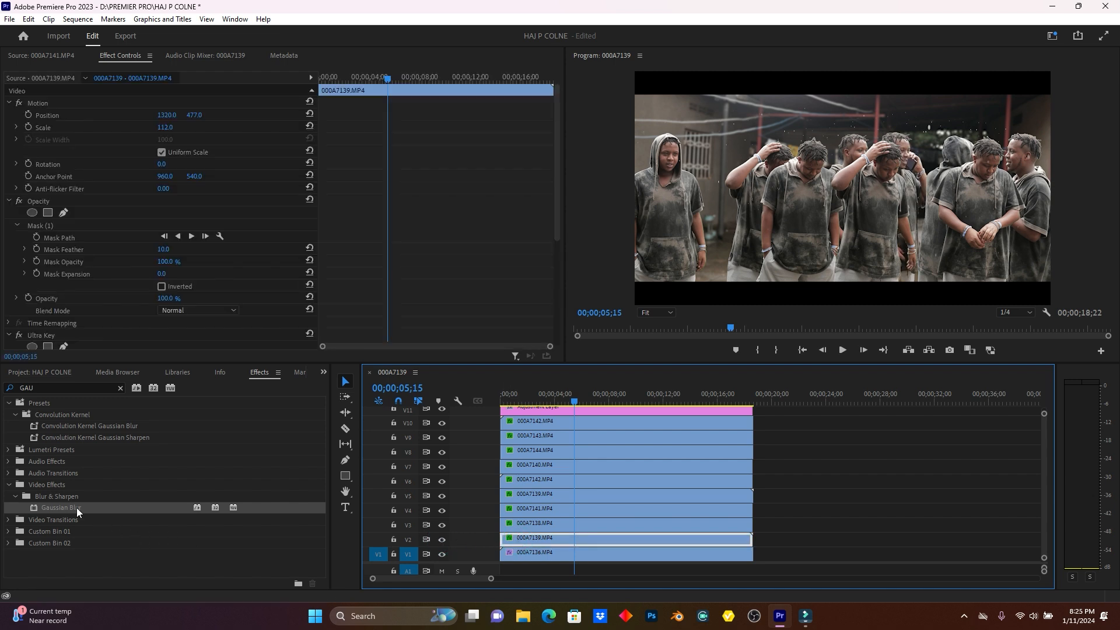
left_click_drag(58, 506, 580, 539)
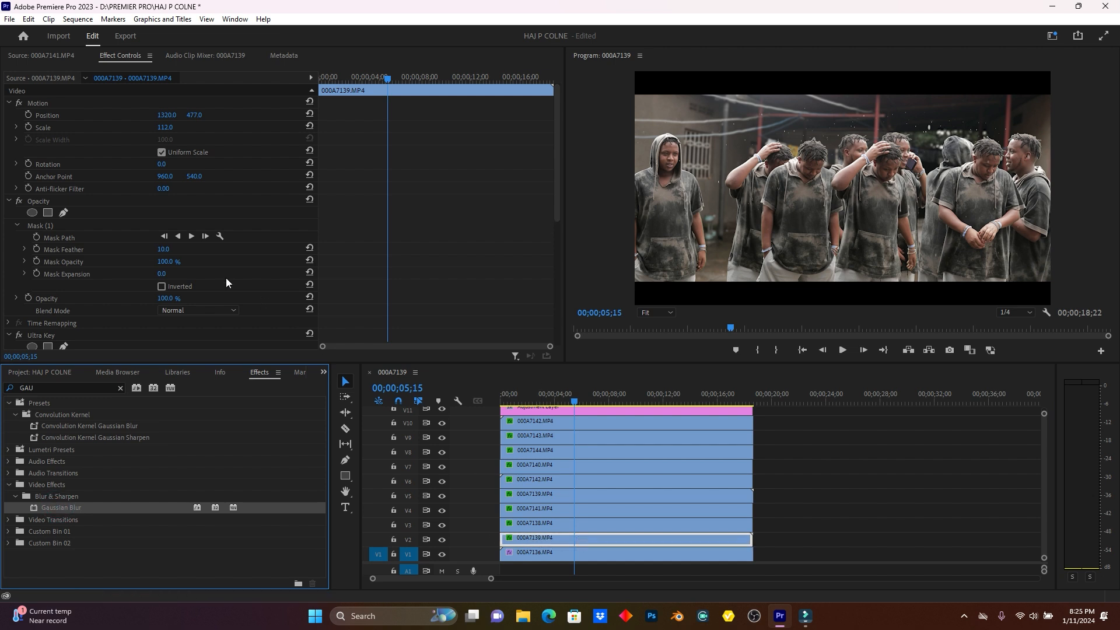
scroll(223, 275, "down", 4)
scroll(222, 282, "down", 3)
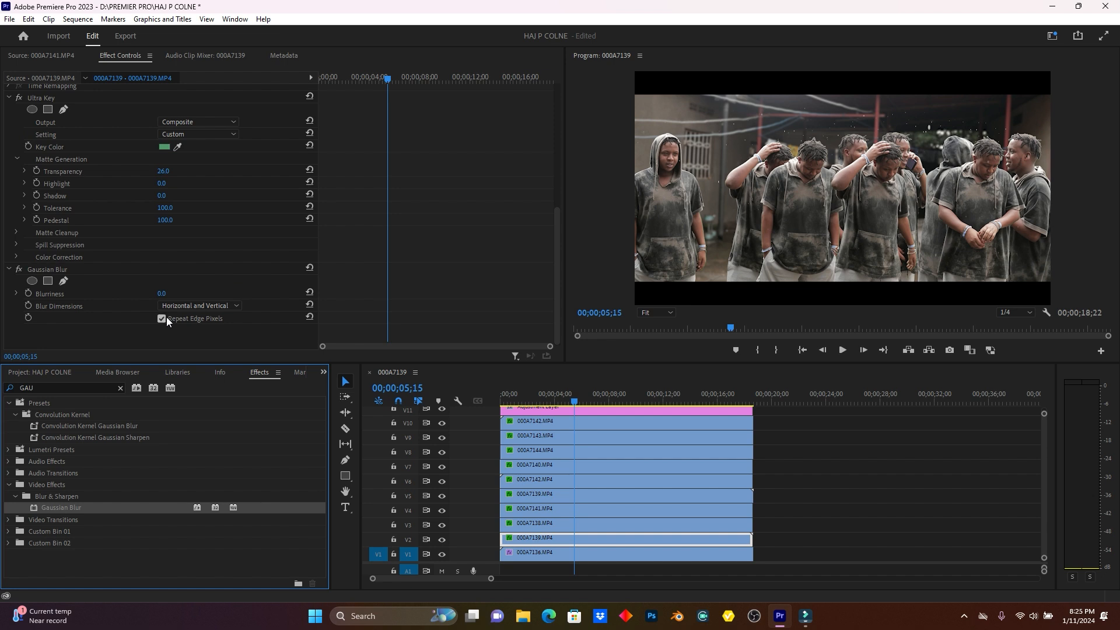
left_click(158, 292)
type("4")
left_click(232, 281)
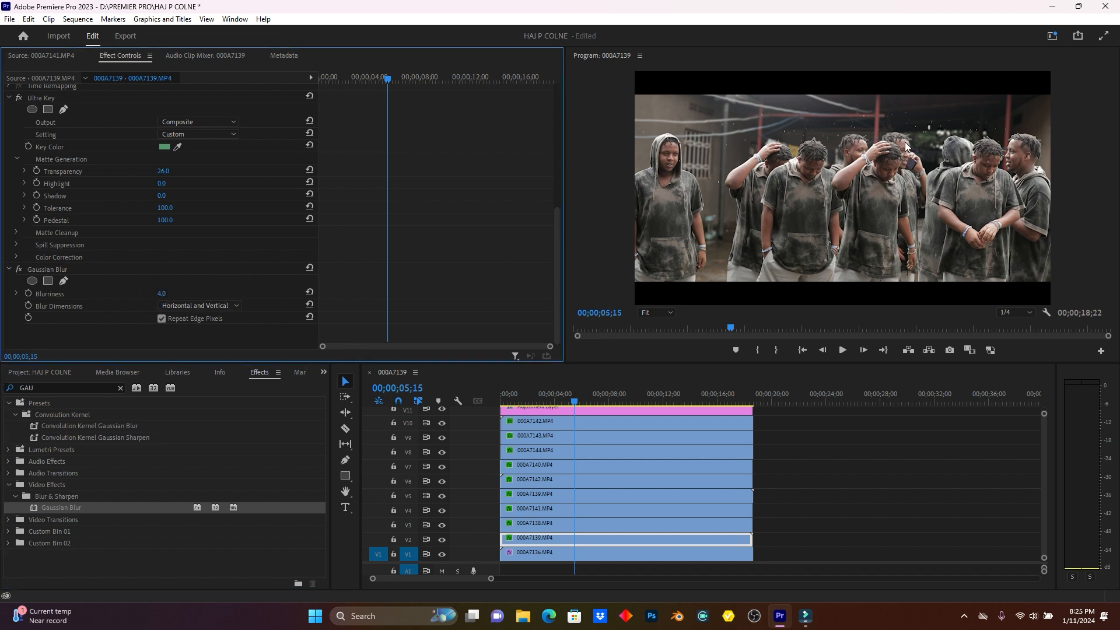
Check the clone on V3, apply Gaussian Blur to its 000A7138.MP4 clip and set Blurriness to 3.
left_click(442, 526)
left_click(442, 526)
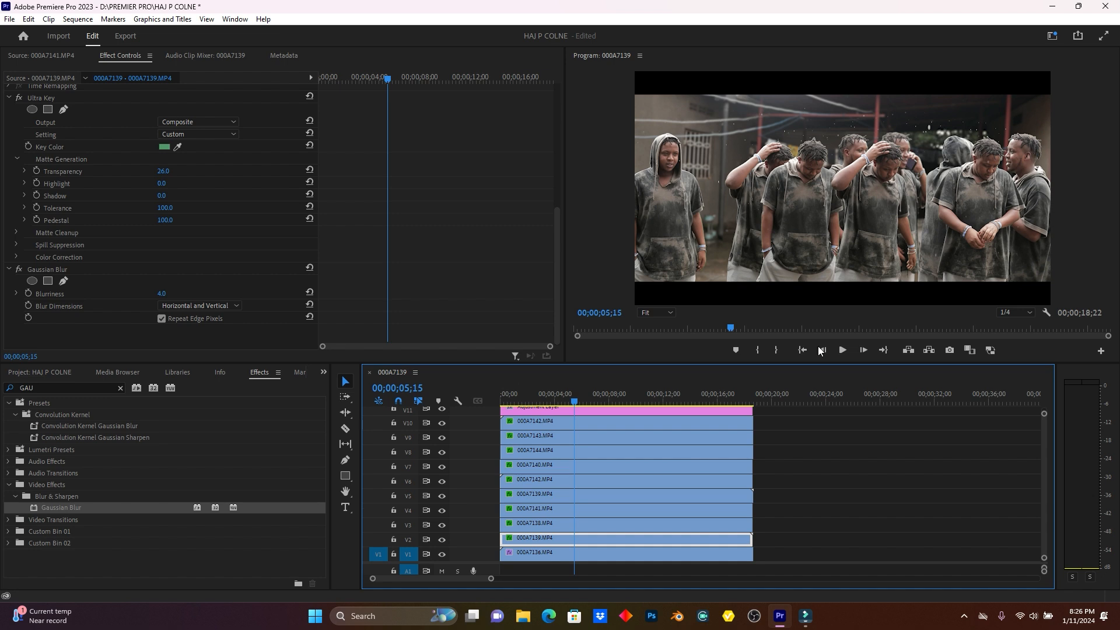
left_click(549, 529)
left_click(46, 506)
left_click_drag(417, 523, 523, 526)
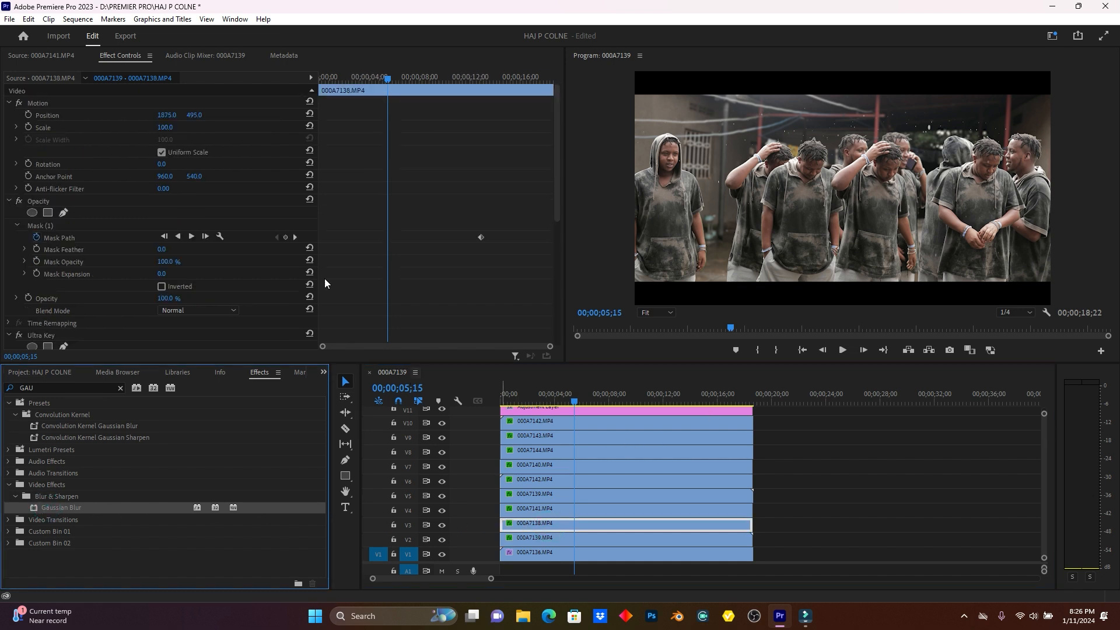
scroll(173, 227, "down", 3)
scroll(170, 295, "down", 5)
left_click(165, 293)
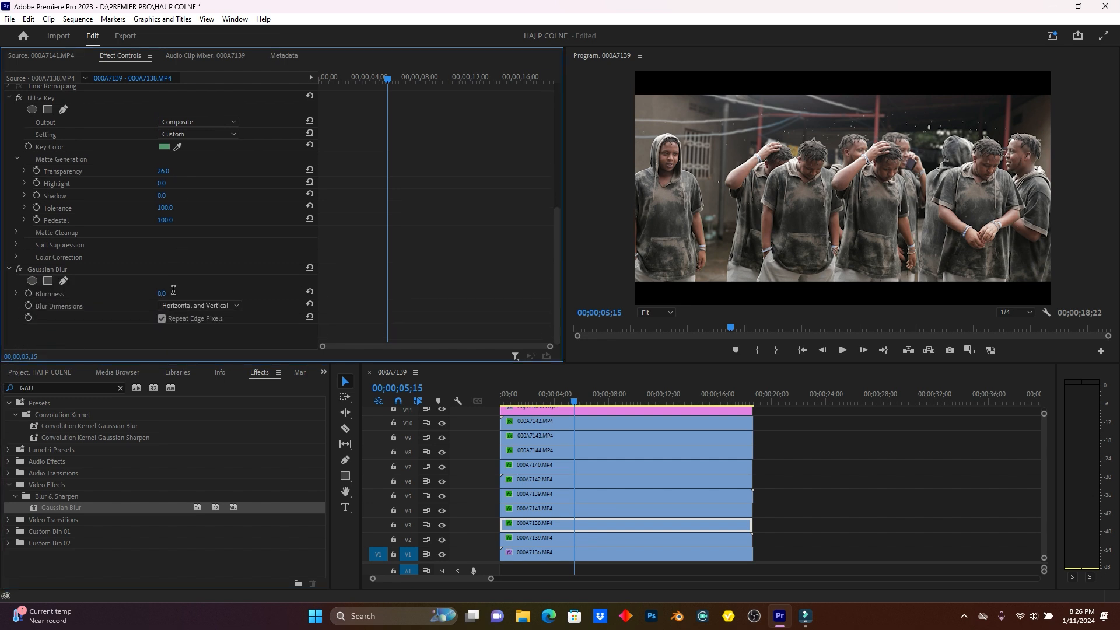
type("3")
left_click(310, 283)
Apply Gaussian Blur to the 000A7141.MP4 clip on V4 and set its Blurriness to 4.
left_click(443, 511)
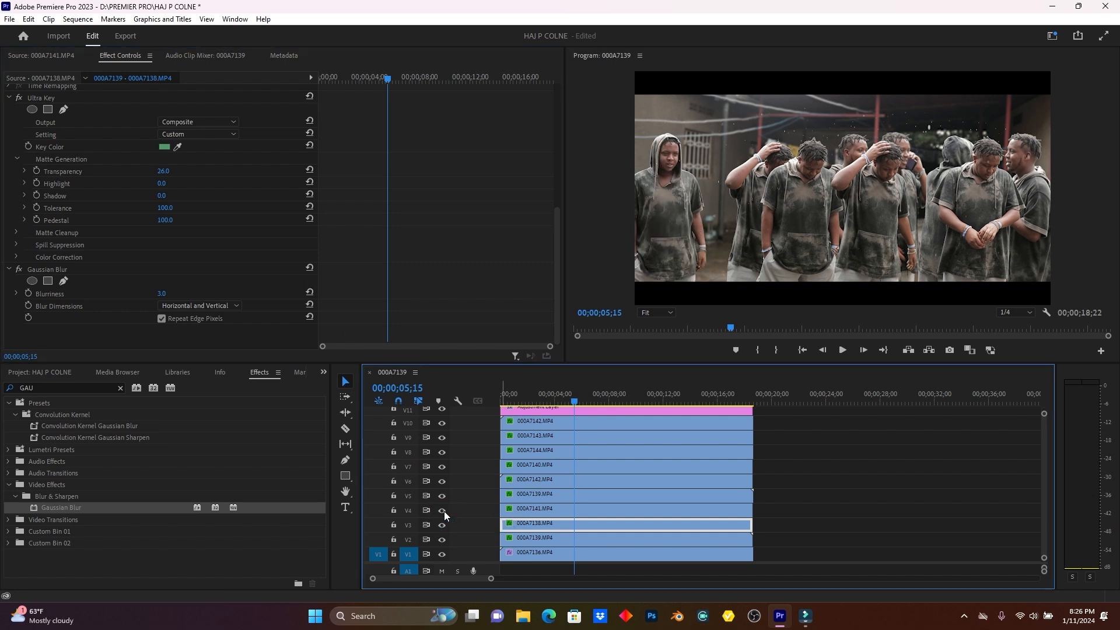
left_click(519, 511)
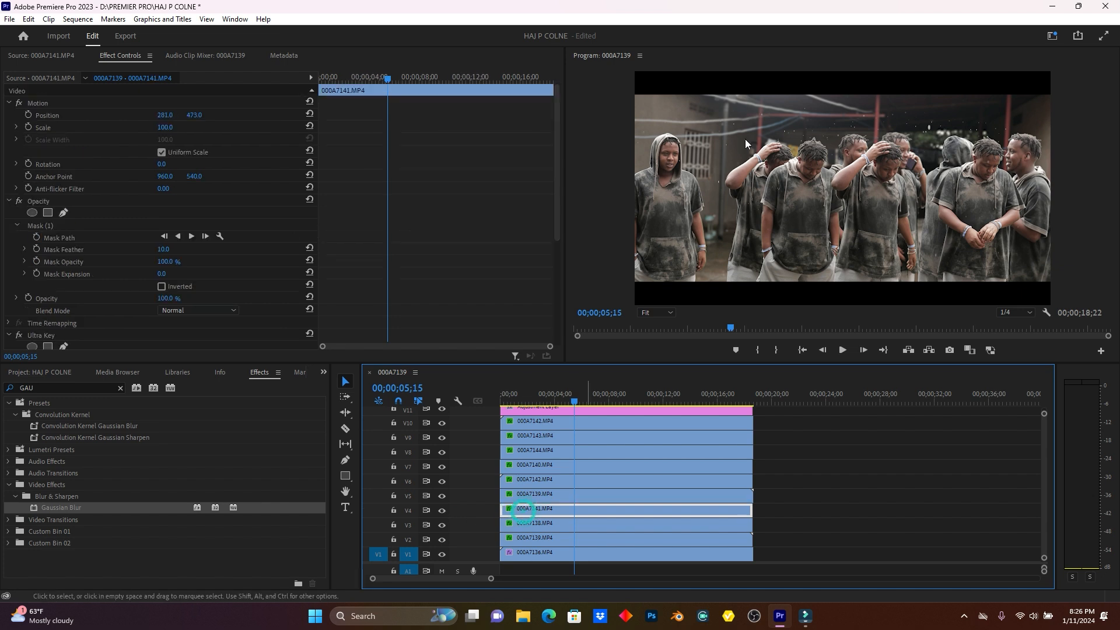
left_click_drag(69, 507, 511, 495)
scroll(192, 271, "down", 5)
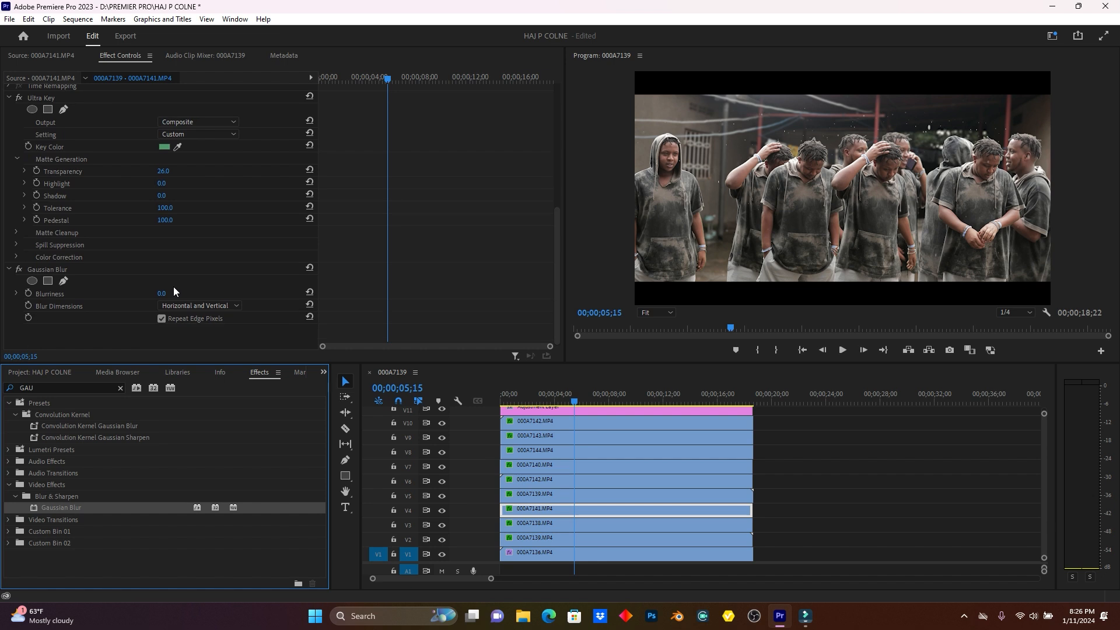
left_click(160, 295)
type("4")
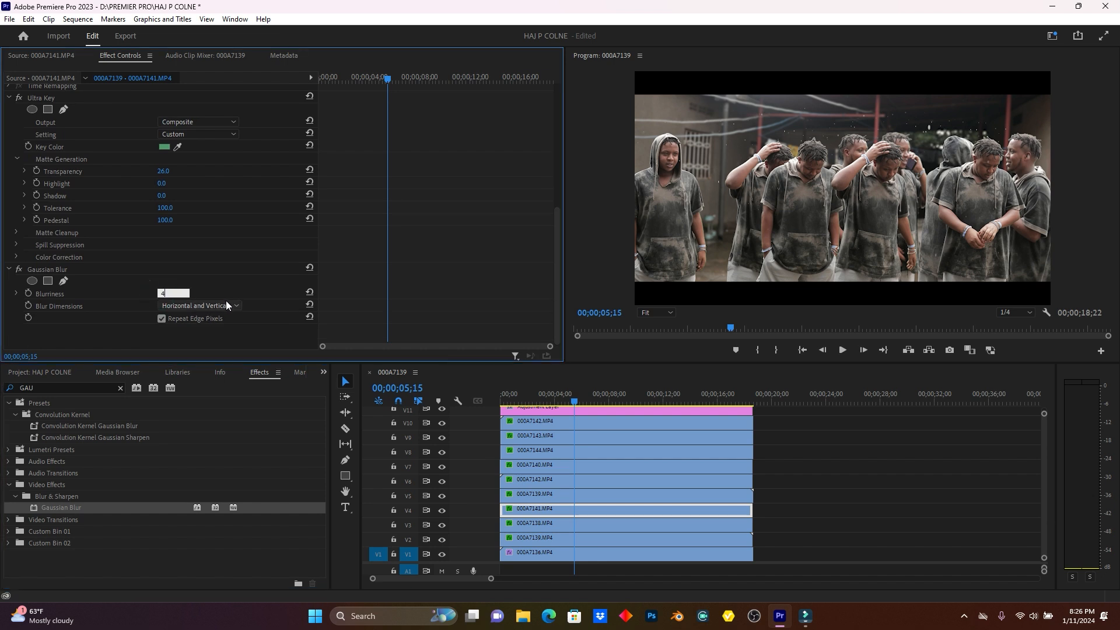
left_click(379, 309)
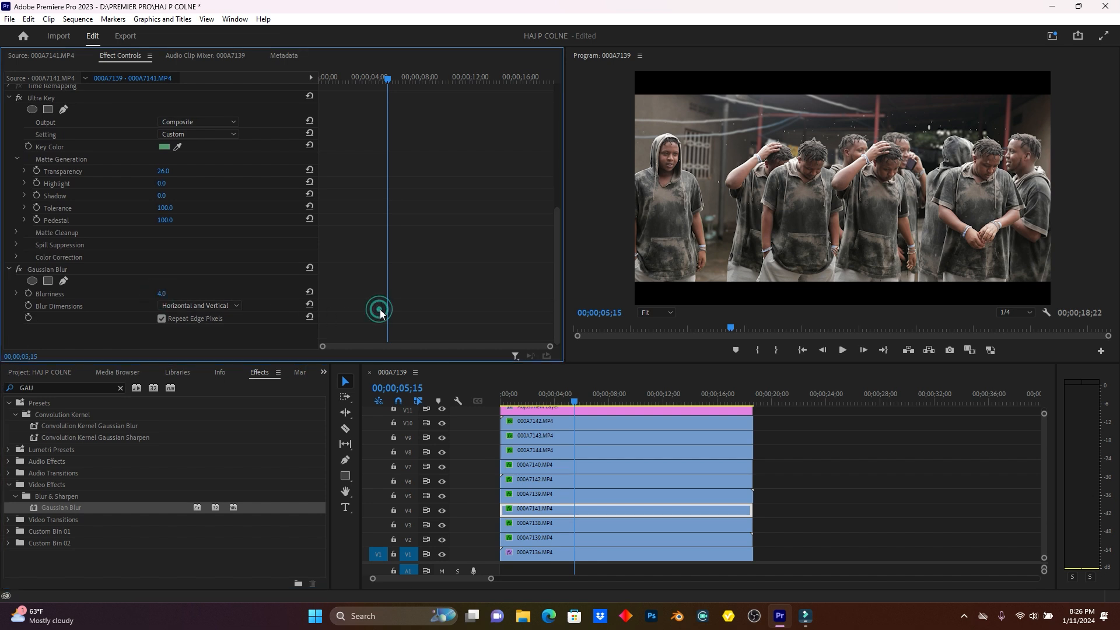
Check the clones on V5 and V6, apply Gaussian Blur to 000A7139.MP4 on V5 and set its Blurriness to 4.
left_click(521, 496)
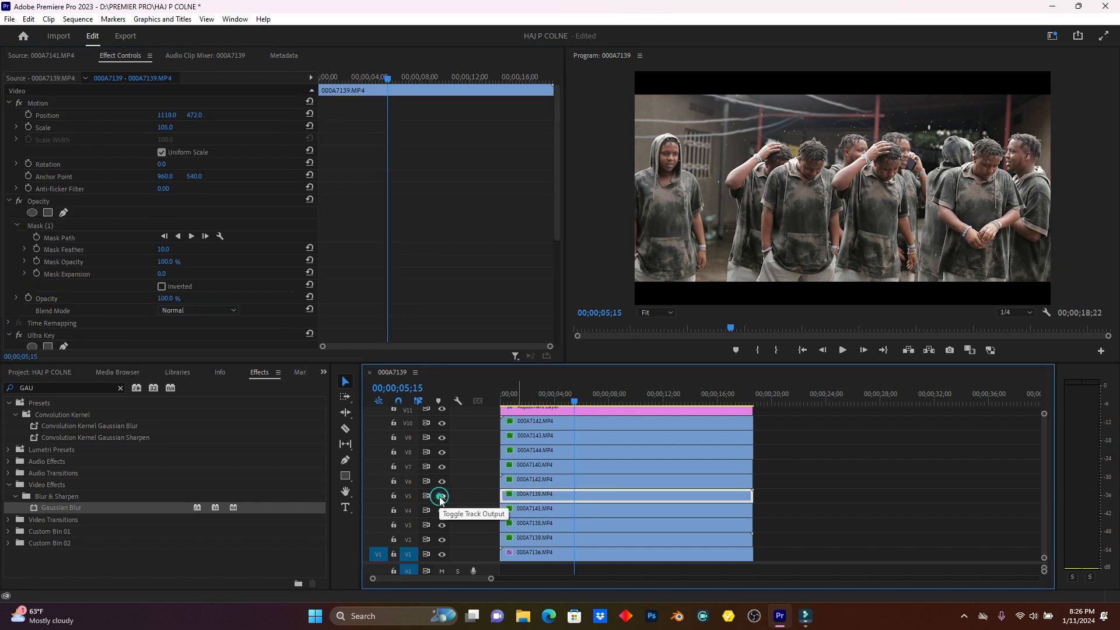
left_click(441, 496)
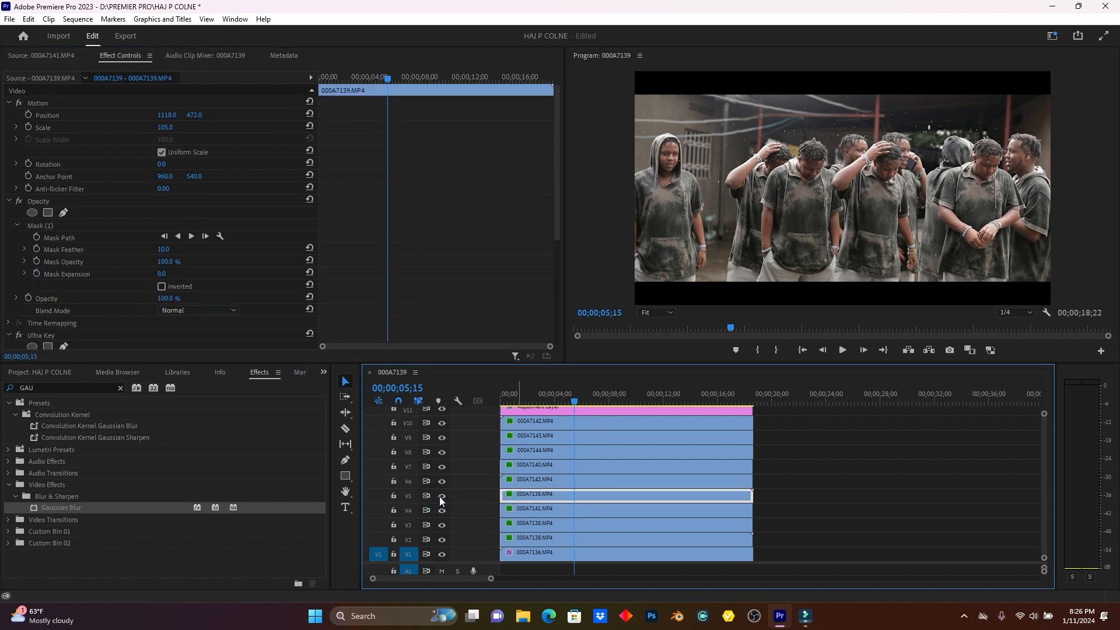
left_click(442, 483)
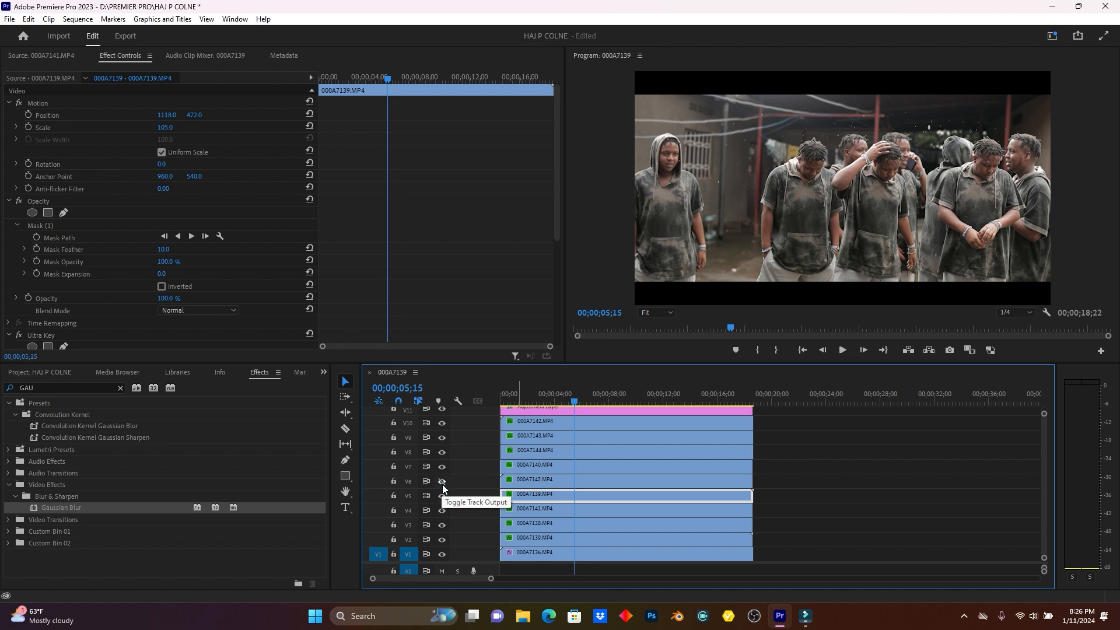
left_click(442, 483)
left_click_drag(58, 507, 538, 499)
scroll(131, 267, "down", 8)
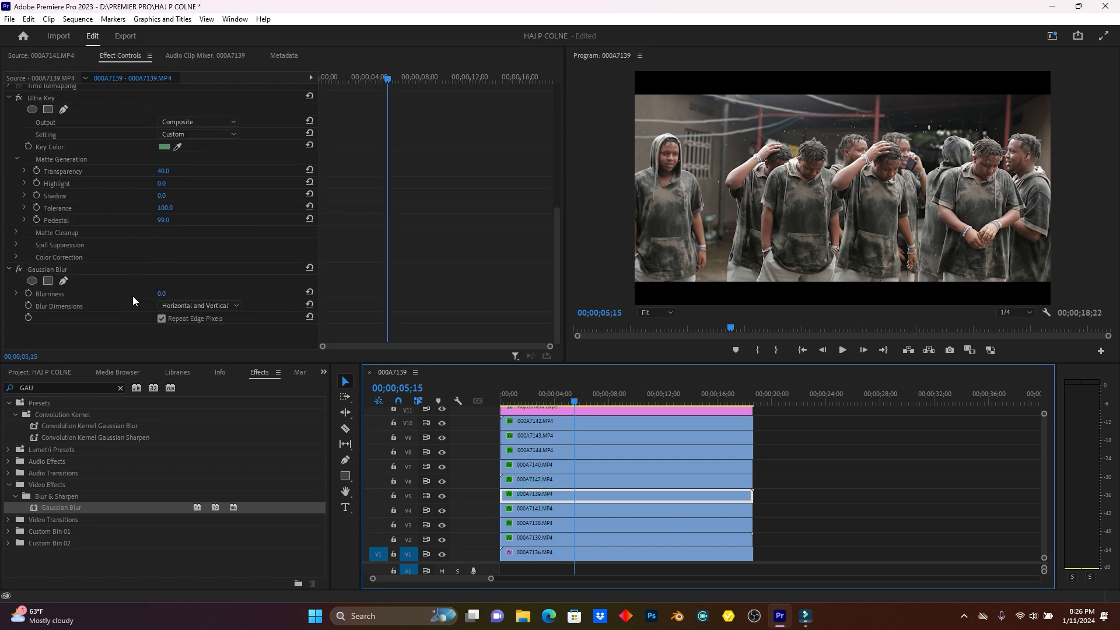
left_click(164, 294)
type("5")
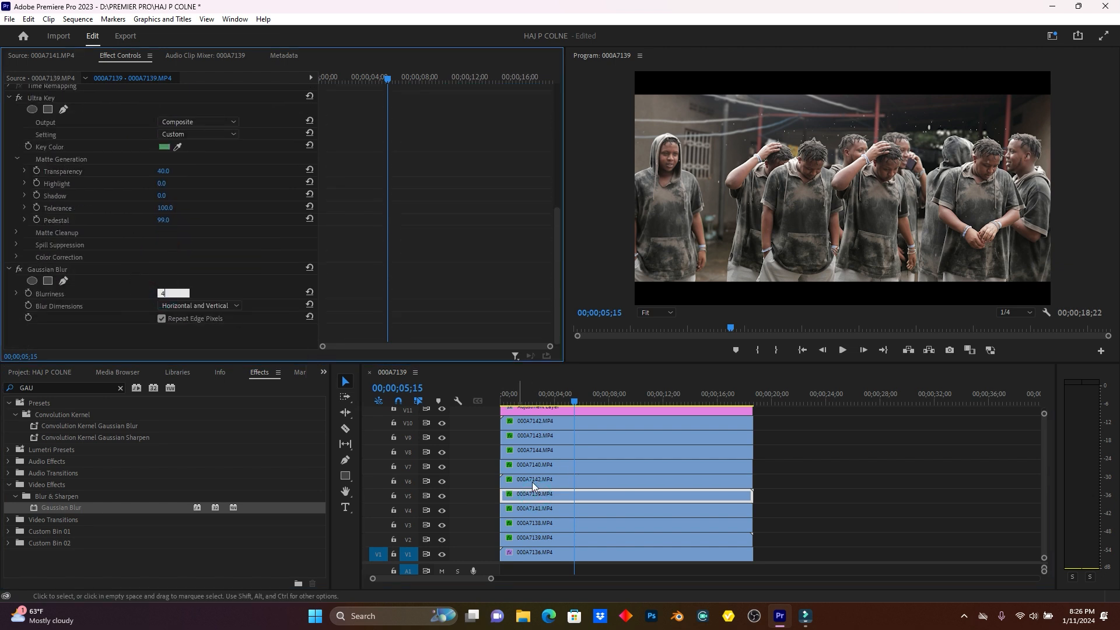
Set Blurriness to 4 in the last Gaussian Blur effect of the 000A7142.MP4 clip on V6.
left_click(539, 487)
scroll(215, 254, "down", 8)
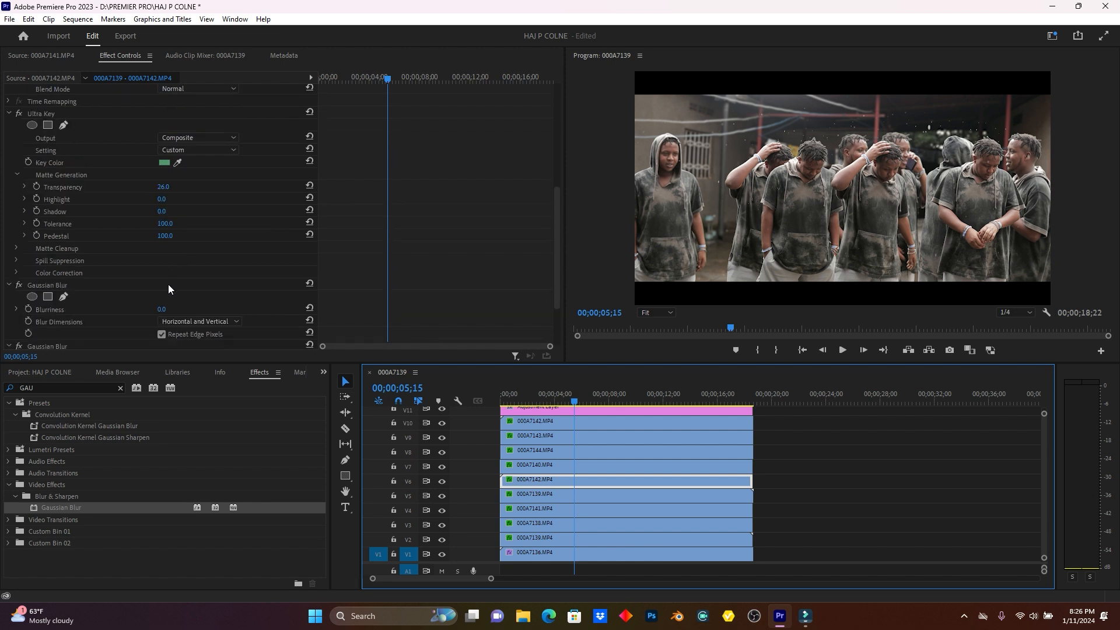
scroll(161, 285, "down", 1)
left_click(163, 294)
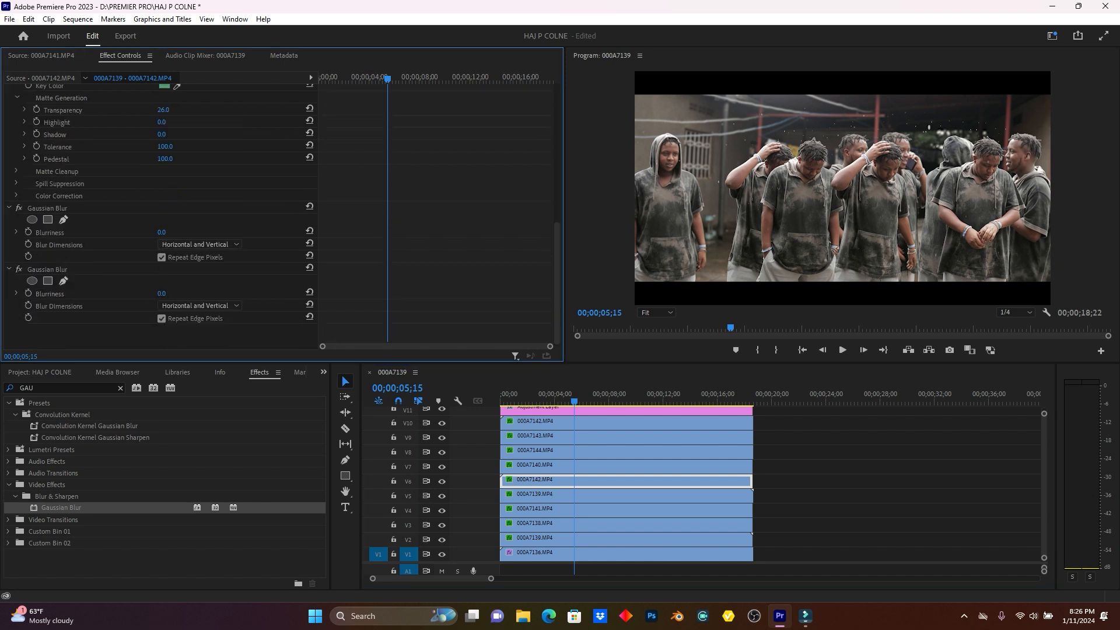
type("4")
left_click(396, 275)
Select the adjustment layer on V11 and save the project.
left_click_drag(491, 579, 542, 579)
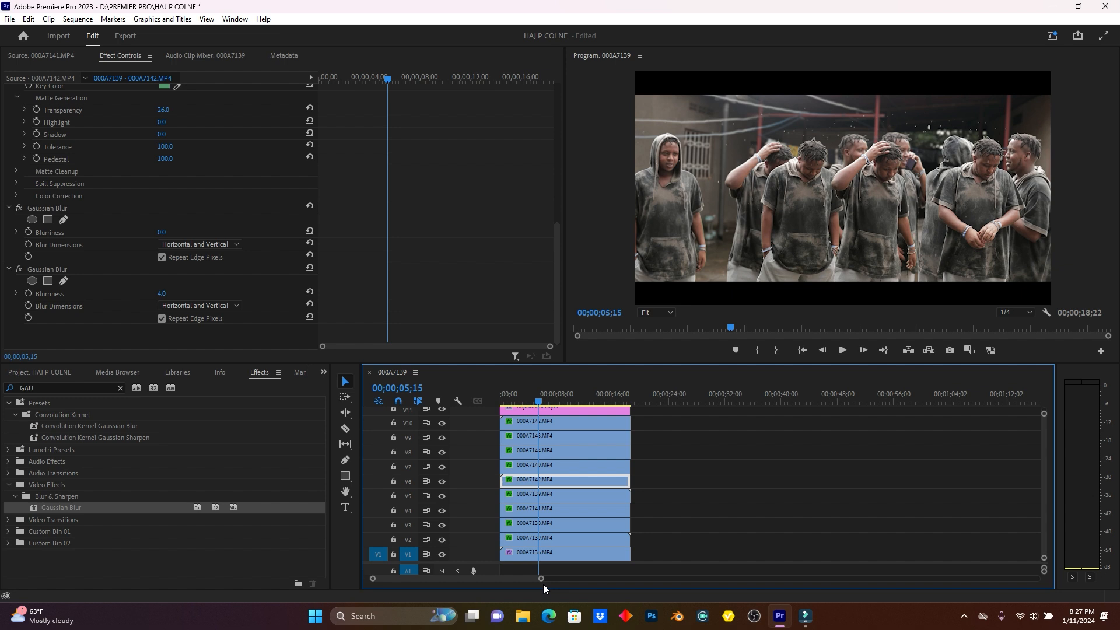
left_click(554, 413)
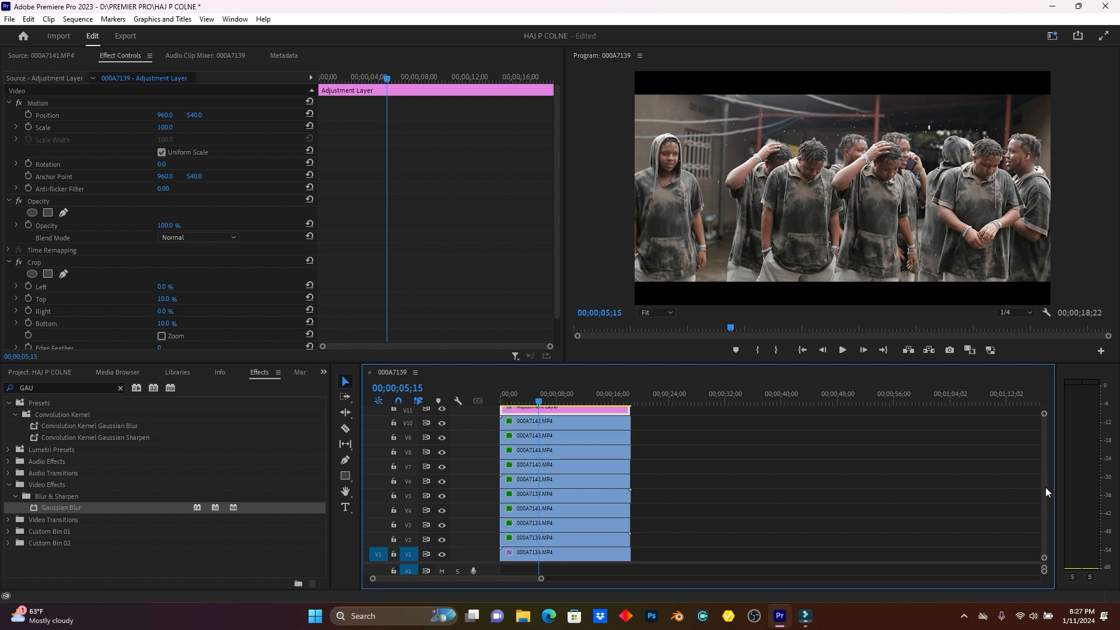
scroll(1046, 488, "up", 3)
key("ctrl+s")
Switch to the Color workspace with the adjustment layer track in view.
left_click(1051, 35)
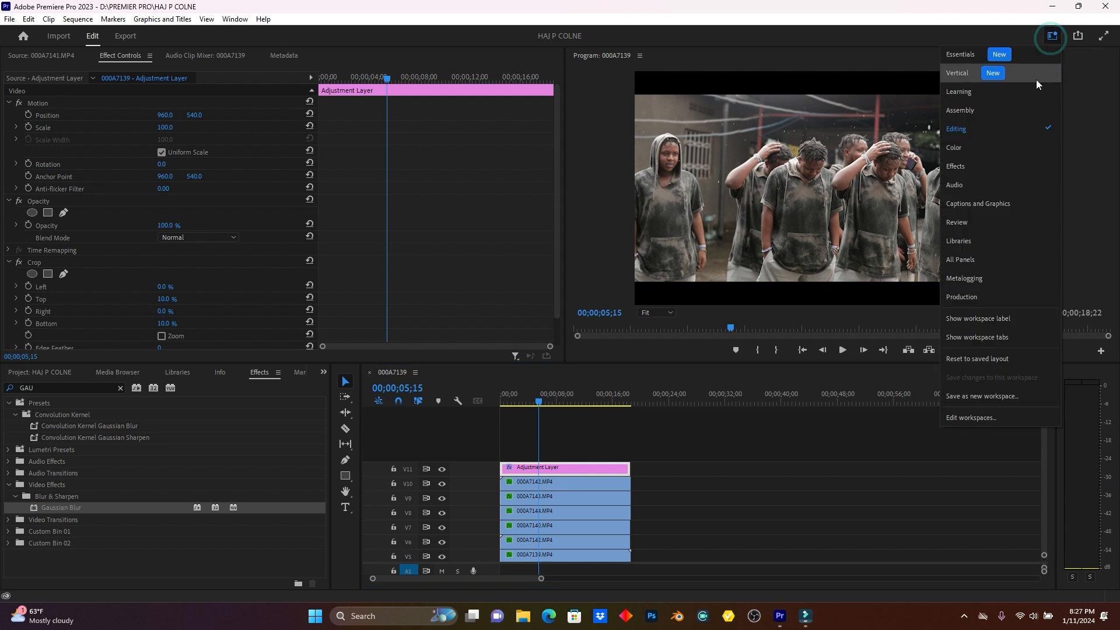
left_click(981, 149)
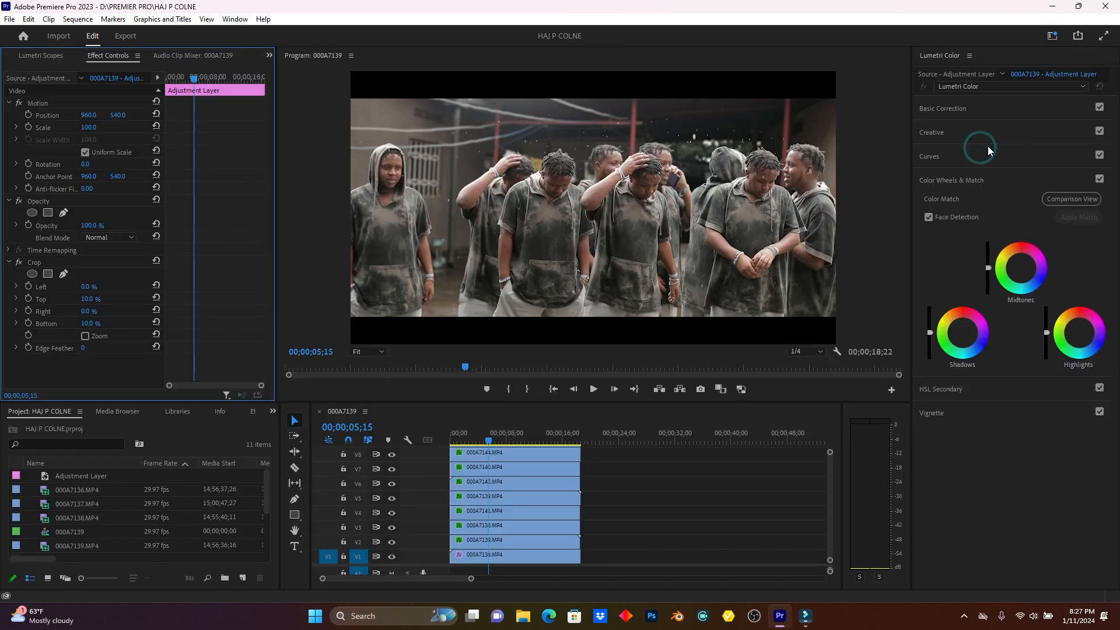
left_click(828, 496)
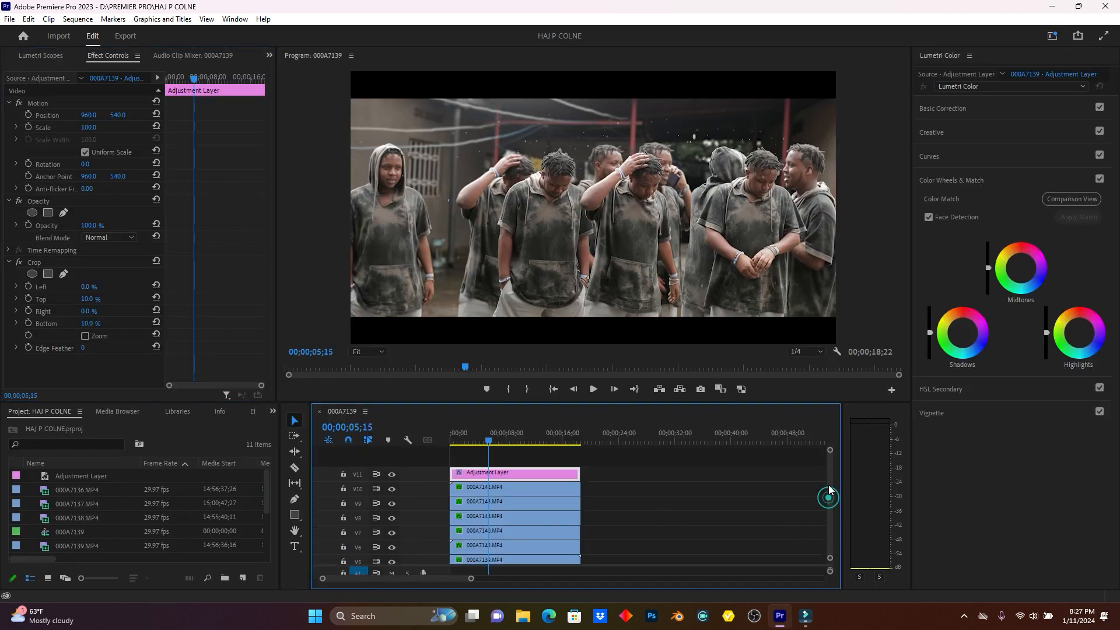
In the adjustment layer's Lumetri Basic Correction, raise Contrast to 31.5 and lower Blacks to -35.9.
left_click(939, 108)
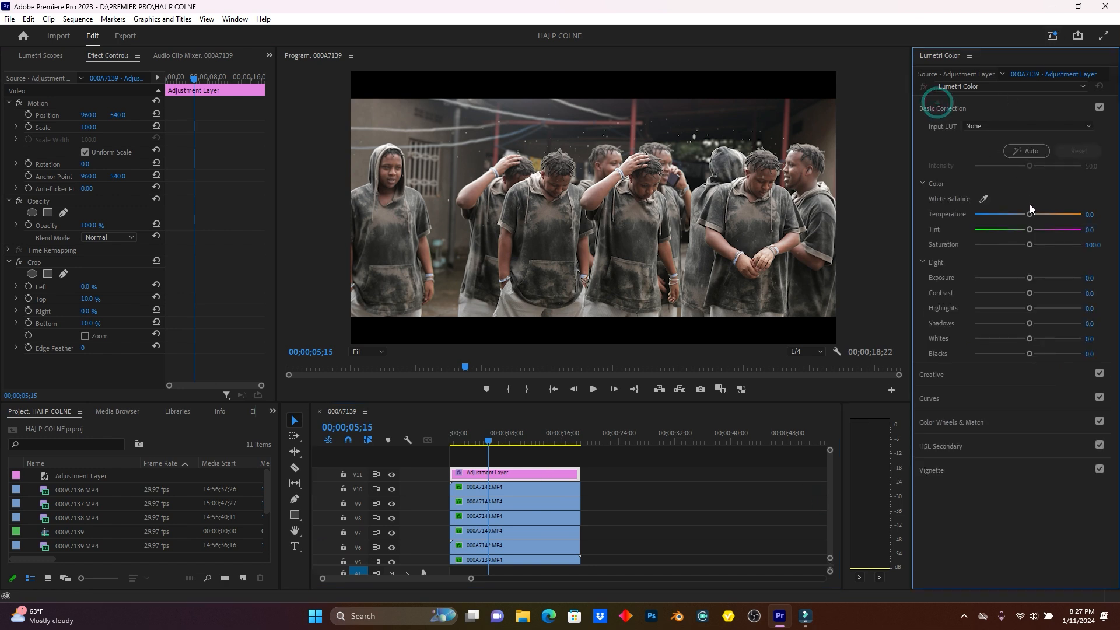
left_click_drag(1030, 293, 1045, 296)
left_click_drag(1028, 354, 1010, 354)
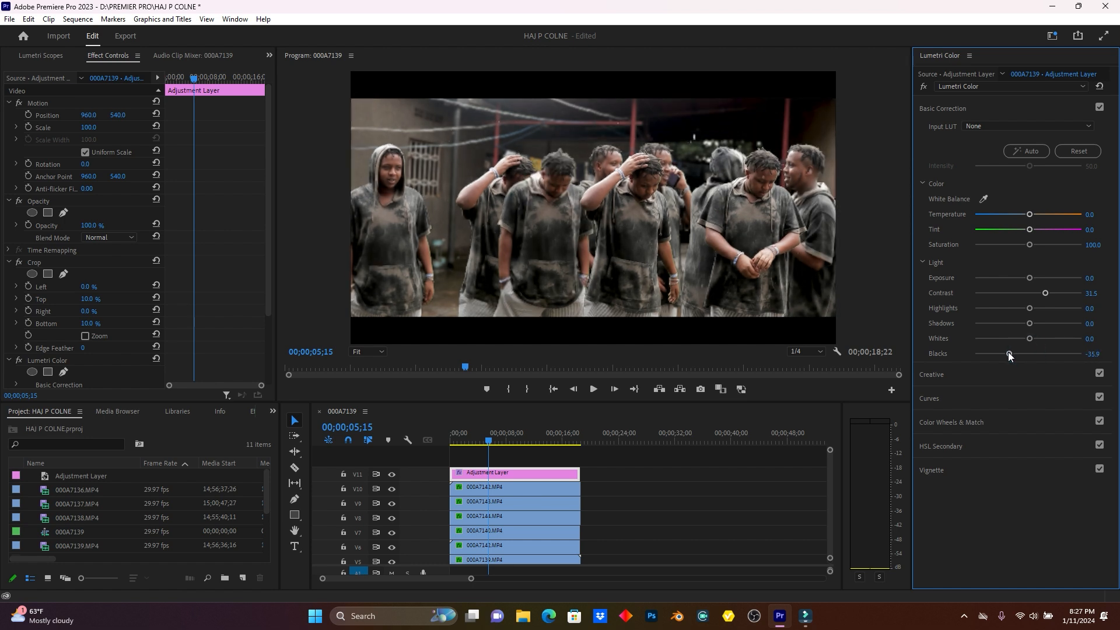
left_click(939, 109)
Key the red skin tones in HSL Secondary with the Color/Gray mask shown, slightly narrowing the saturation and luminance ranges.
left_click(945, 204)
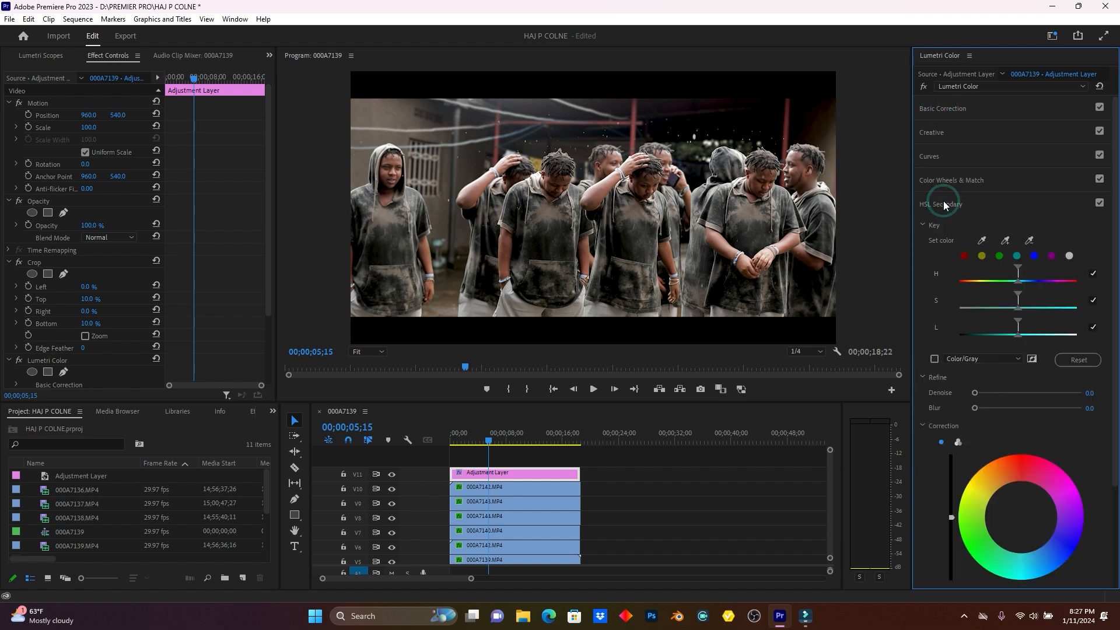
left_click(964, 256)
left_click(934, 359)
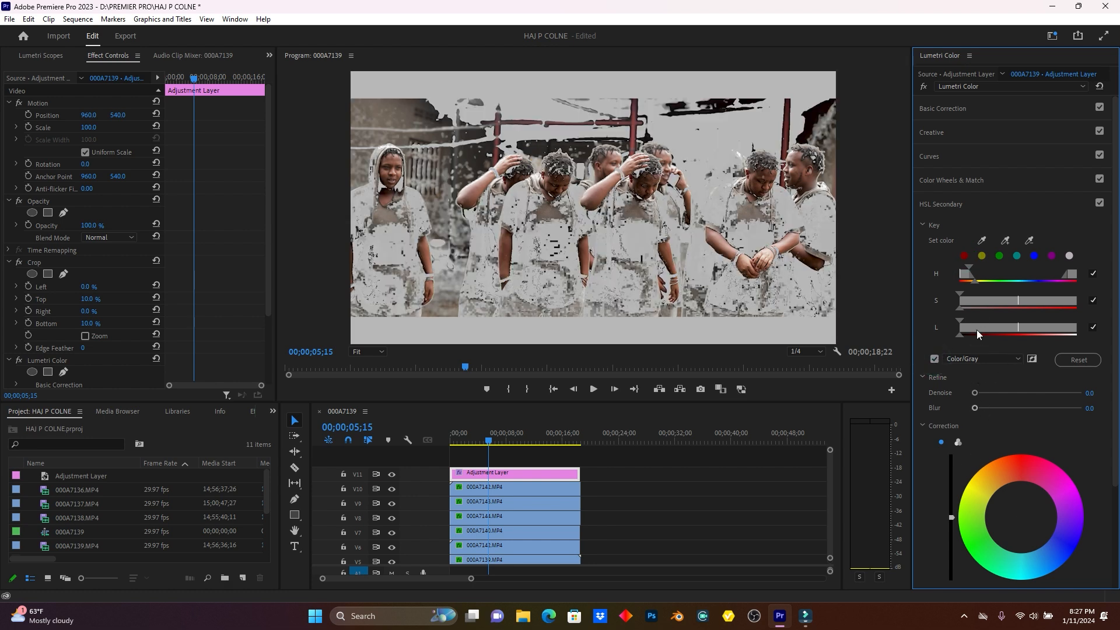
left_click_drag(969, 330, 985, 300)
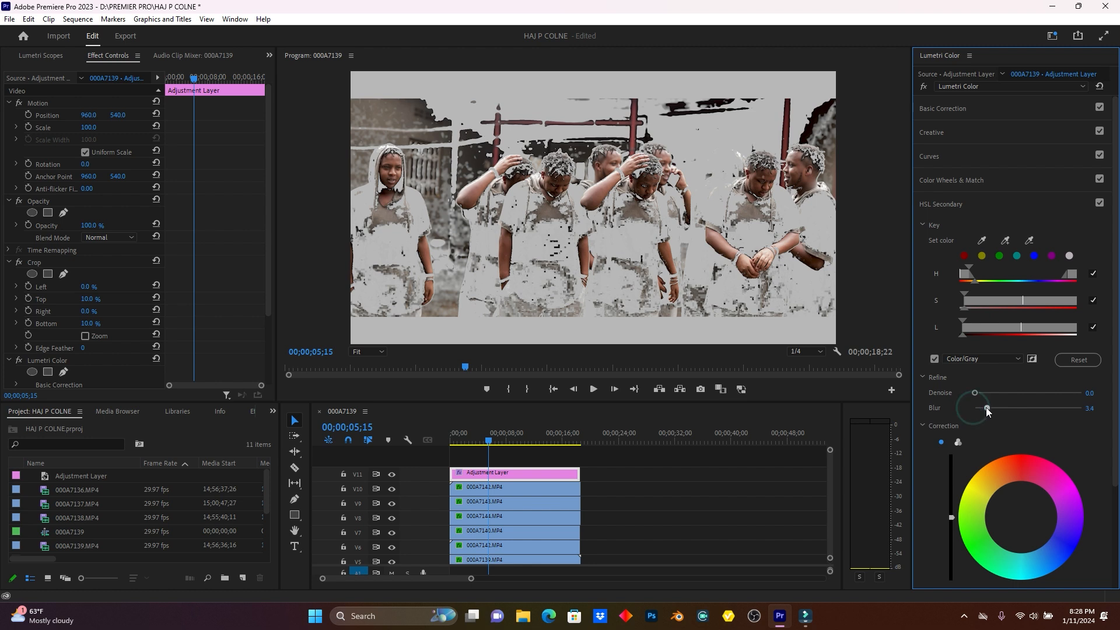
Refine the skin-tone key with a Blur of 4.9, tint it slightly toward orange and turn off the mask view.
left_click_drag(985, 409, 991, 410)
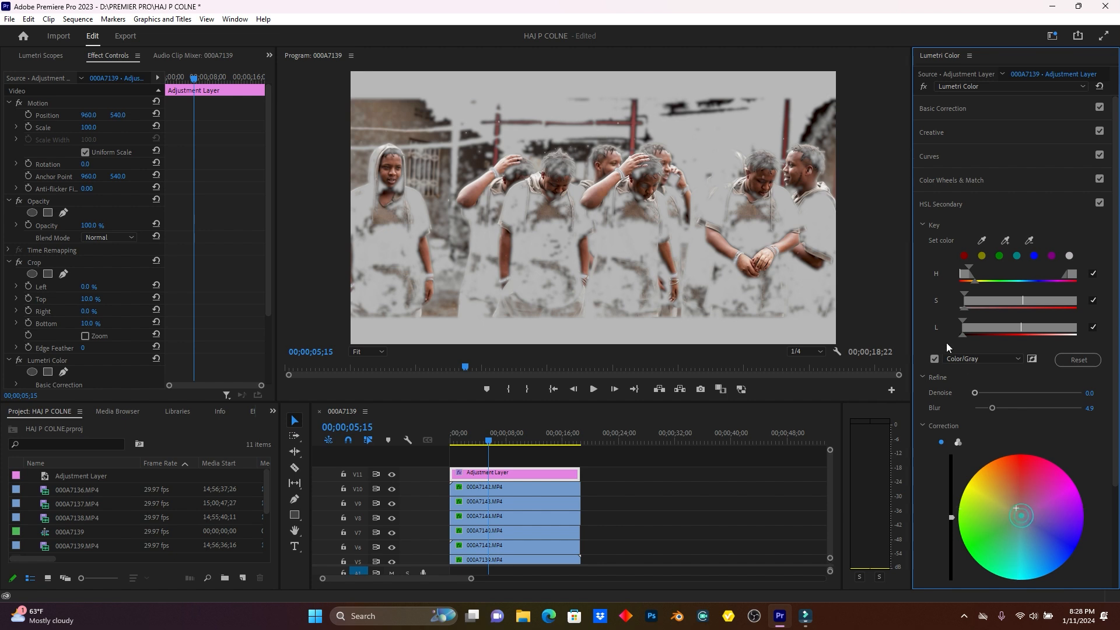
left_click(935, 358)
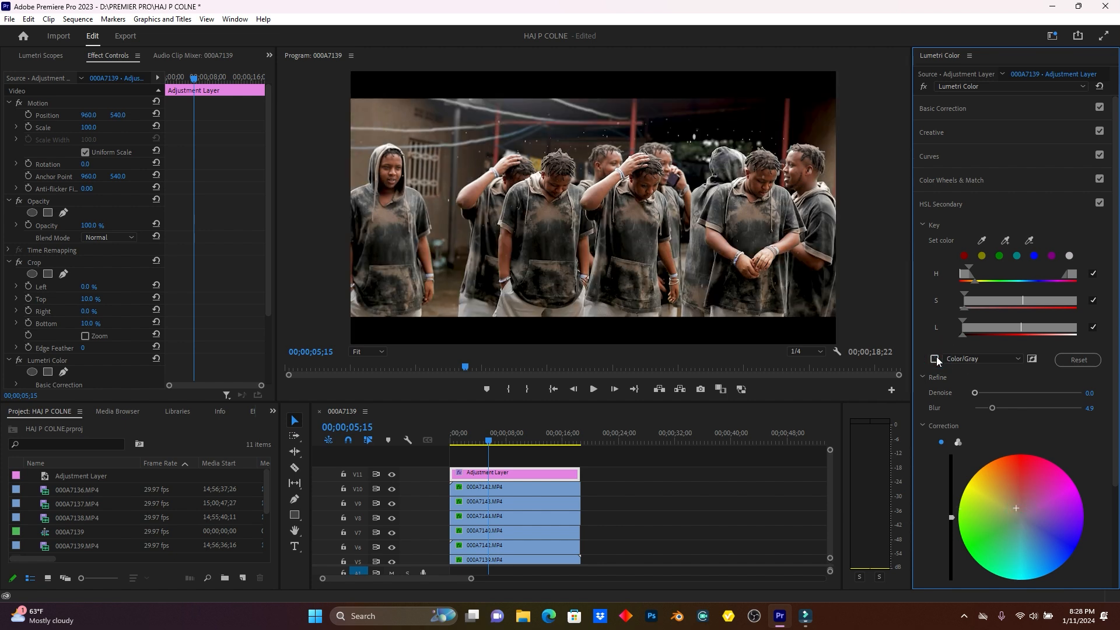
left_click(935, 205)
Open the Color Wheels & Match controls for the adjustment layer.
left_click(953, 182)
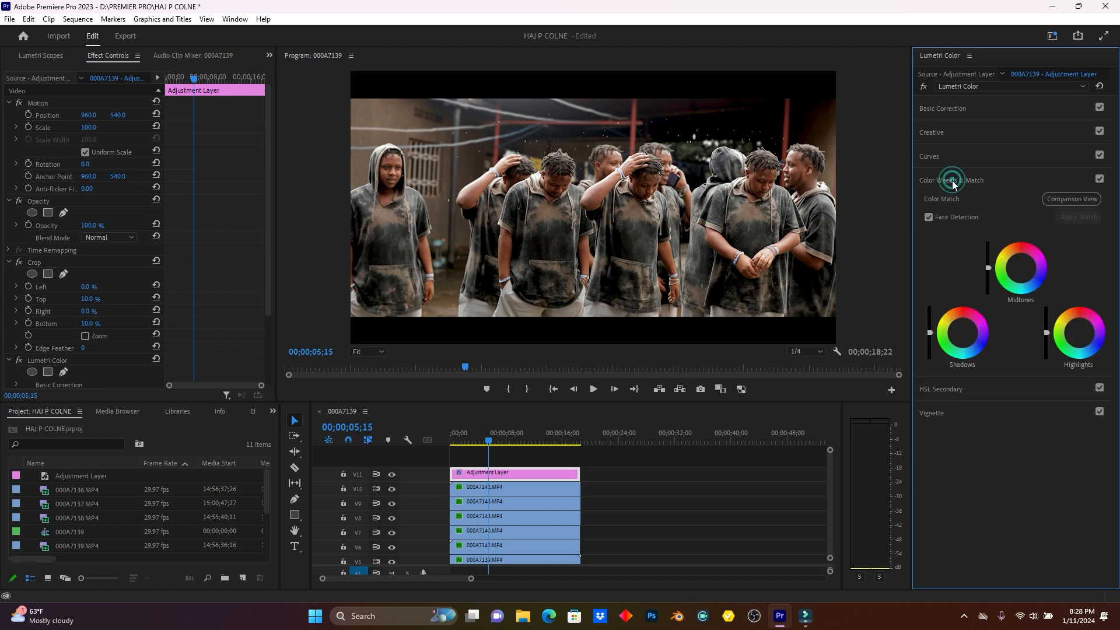